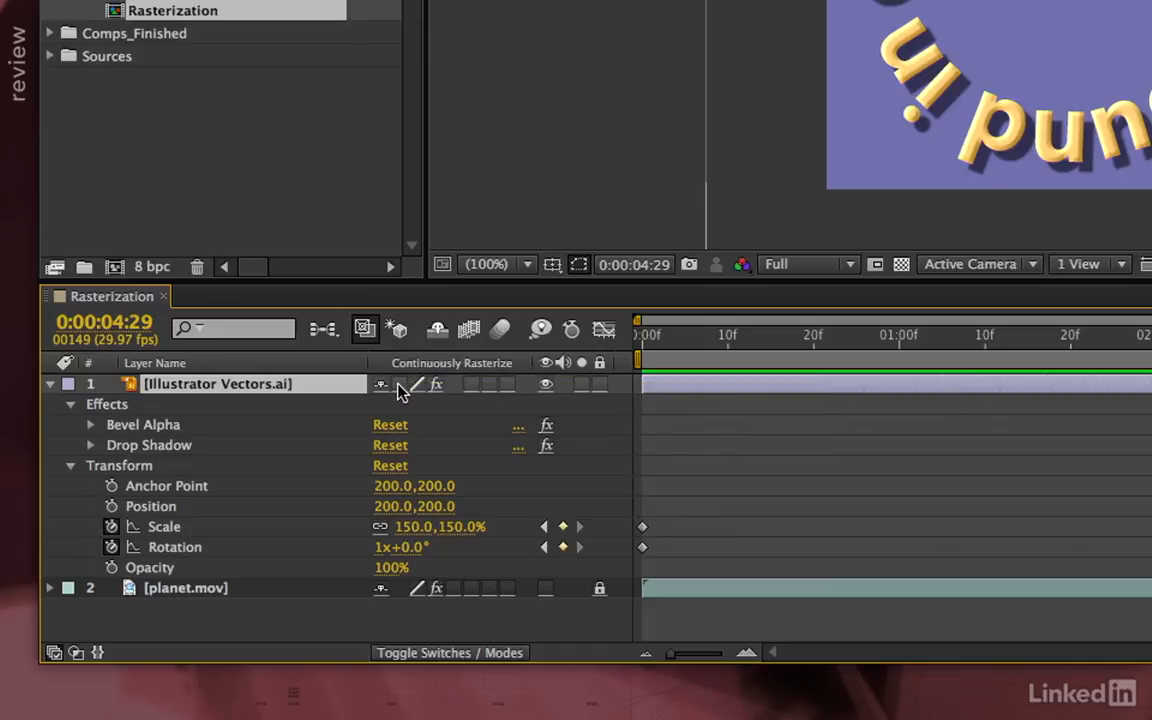
Toggle Continuously Rasterize off and back on for the Illustrator Vectors.ai text layer to compare rendering
click(399, 385)
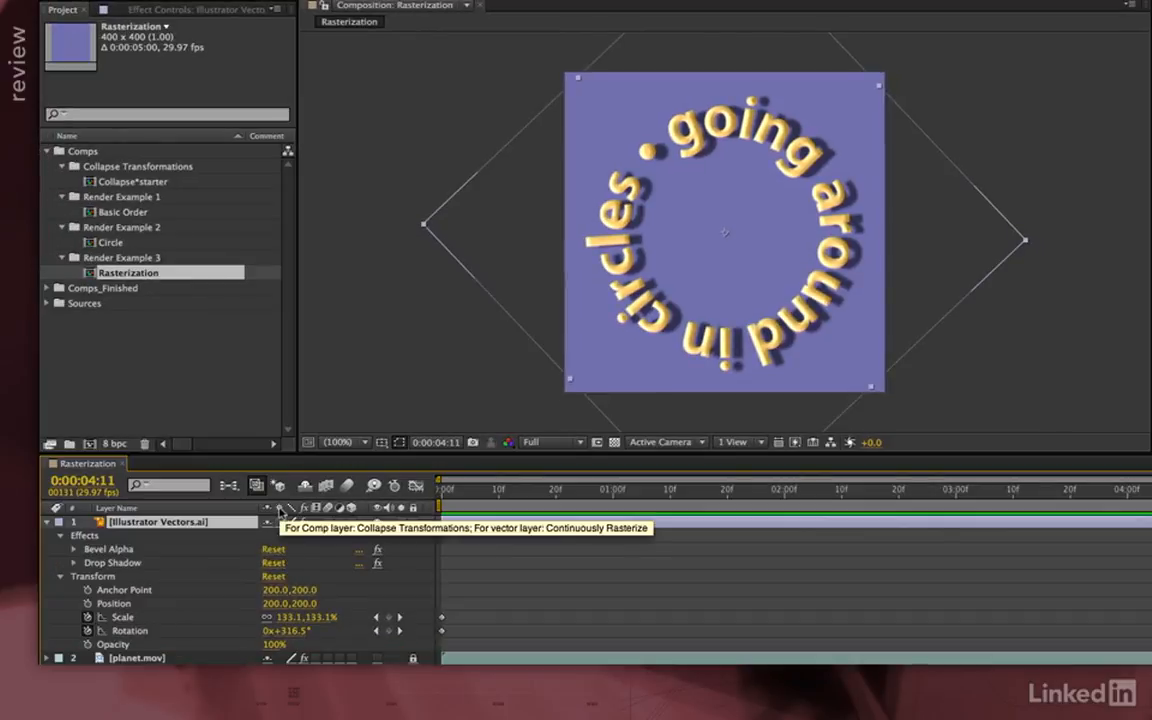
click(281, 522)
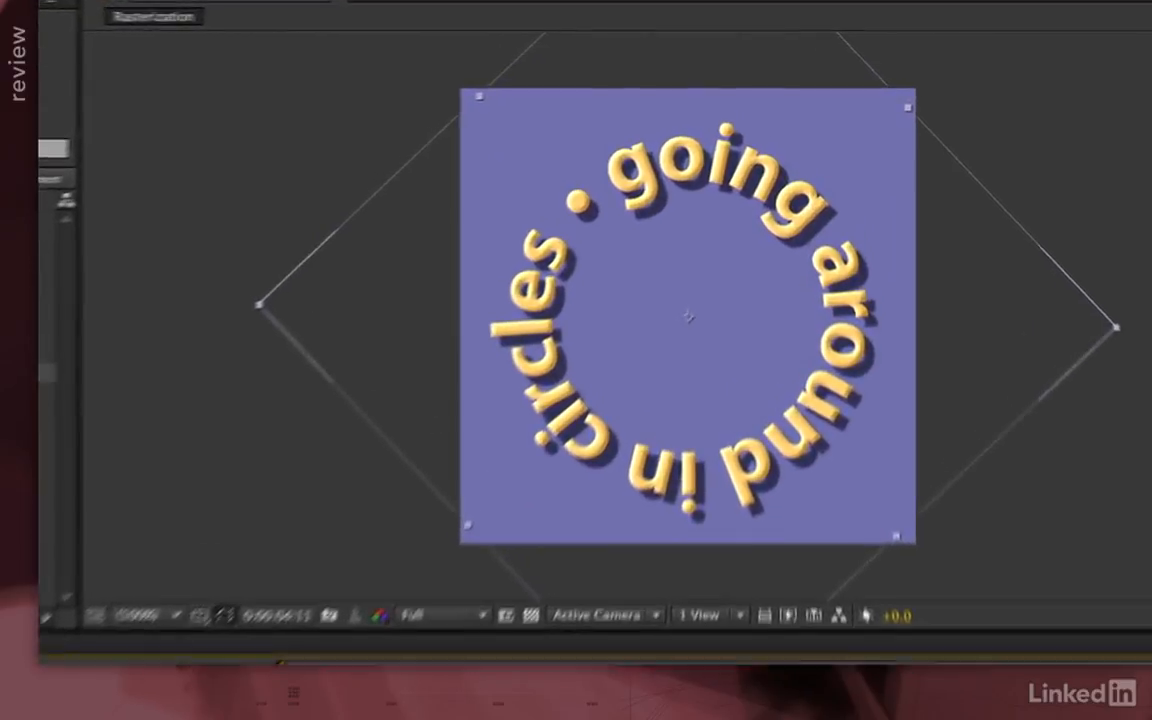
Preview the animation, duplicate it as Rasterization 2, and enable continuous rasterization on its text layer
key(space)
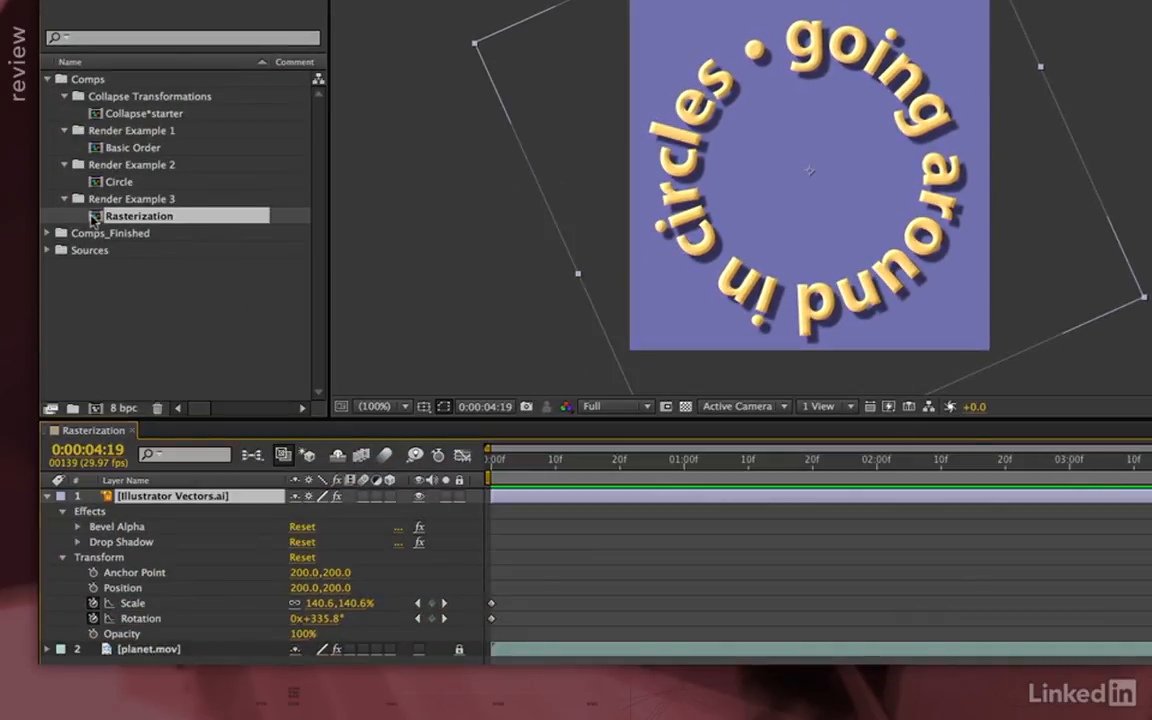
key(ctrl+d)
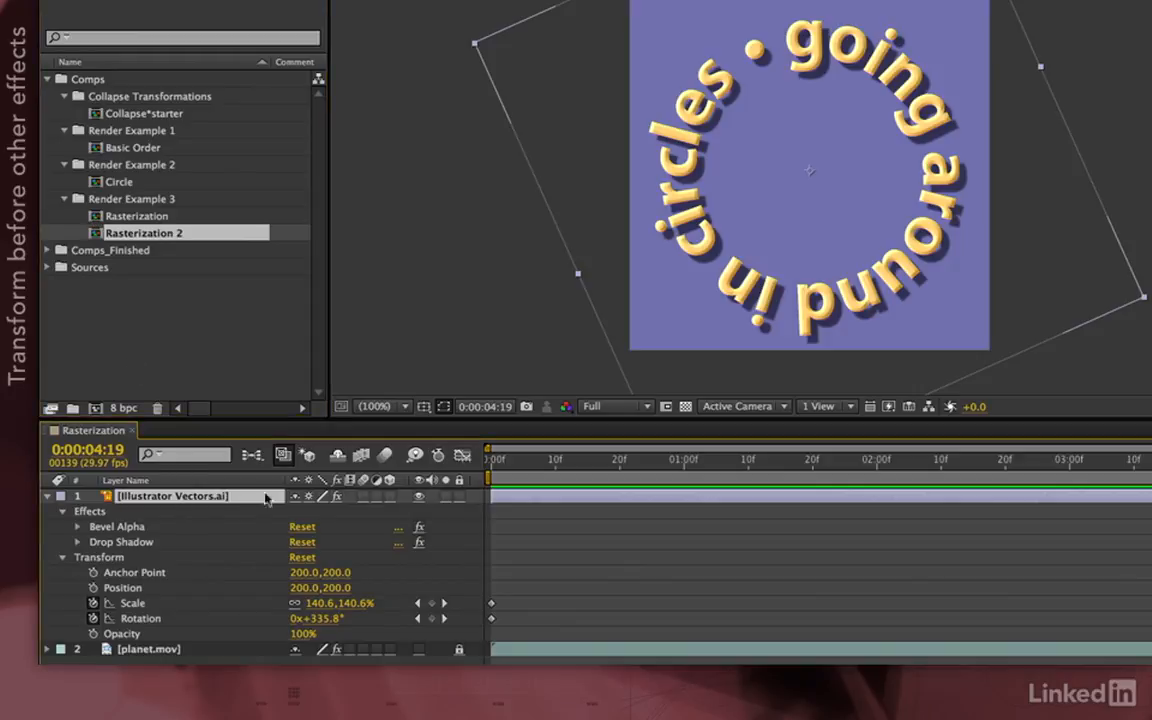
click(309, 497)
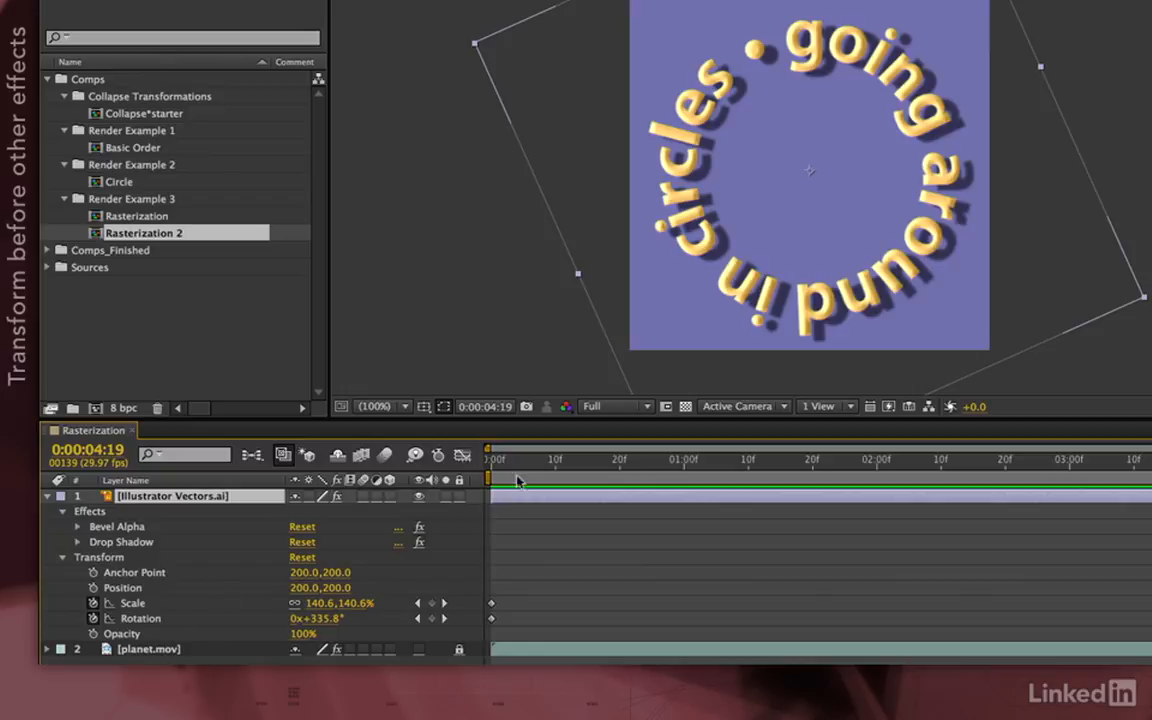
key(Home)
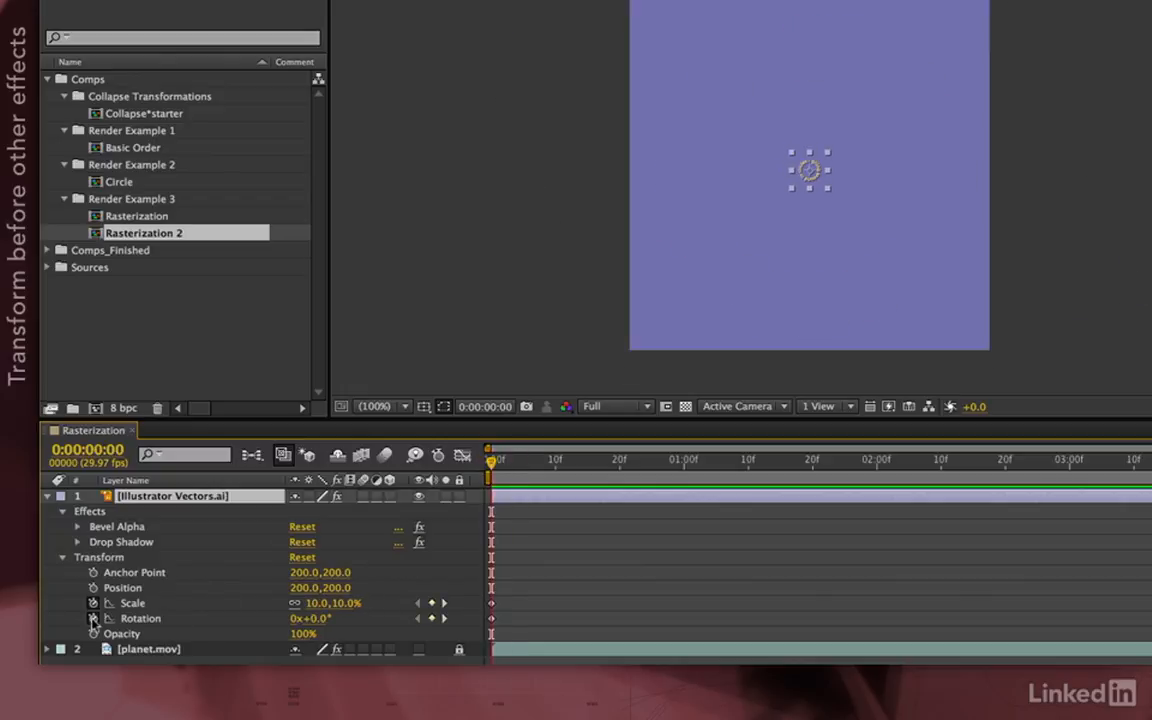
Clear the text layer's Rotation keyframes and apply Effect > Distort > Transform
click(93, 618)
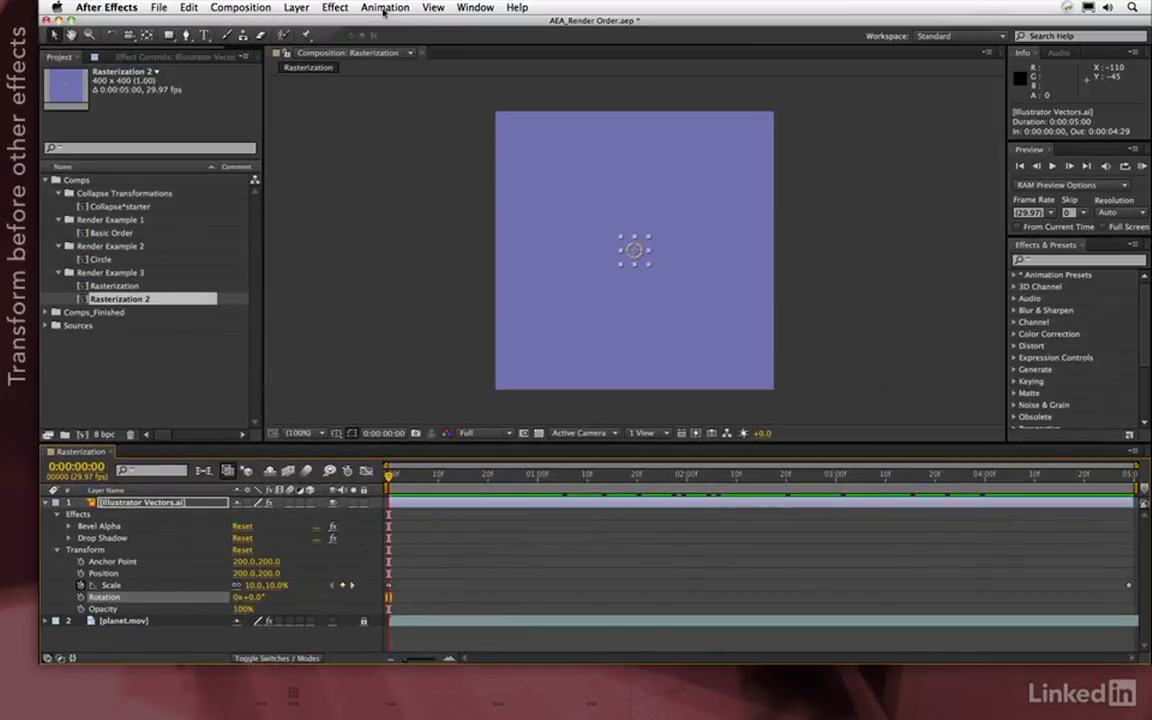
click(336, 7)
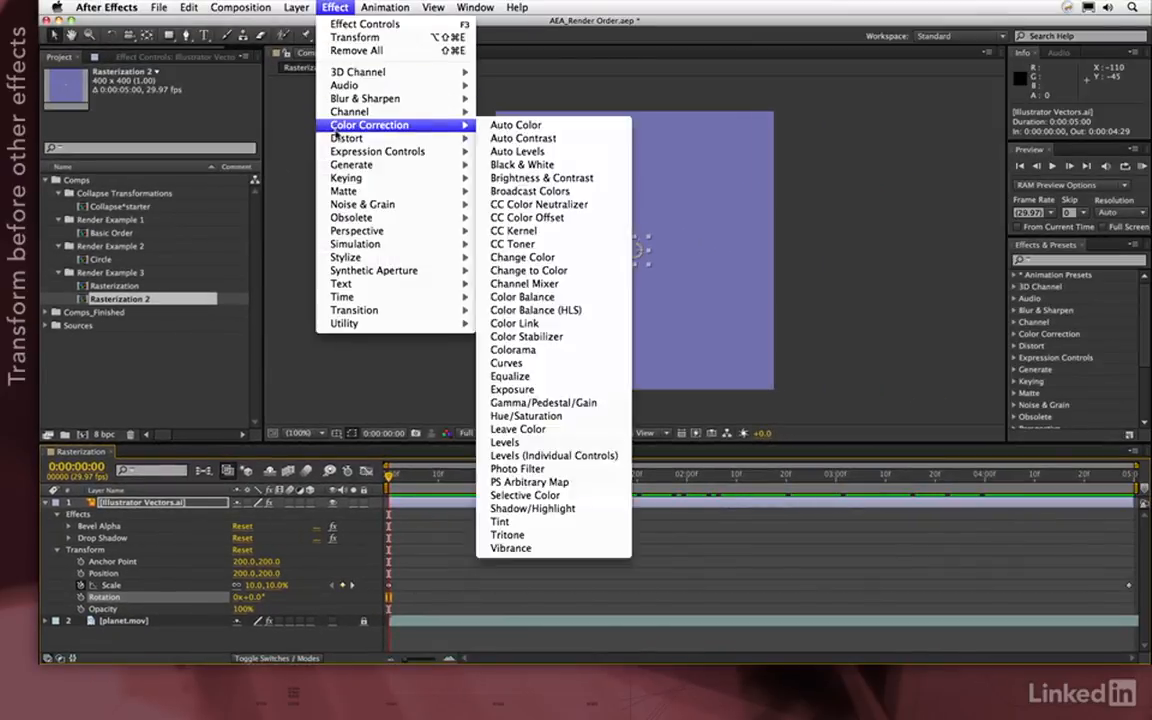
mouse_move(338, 139)
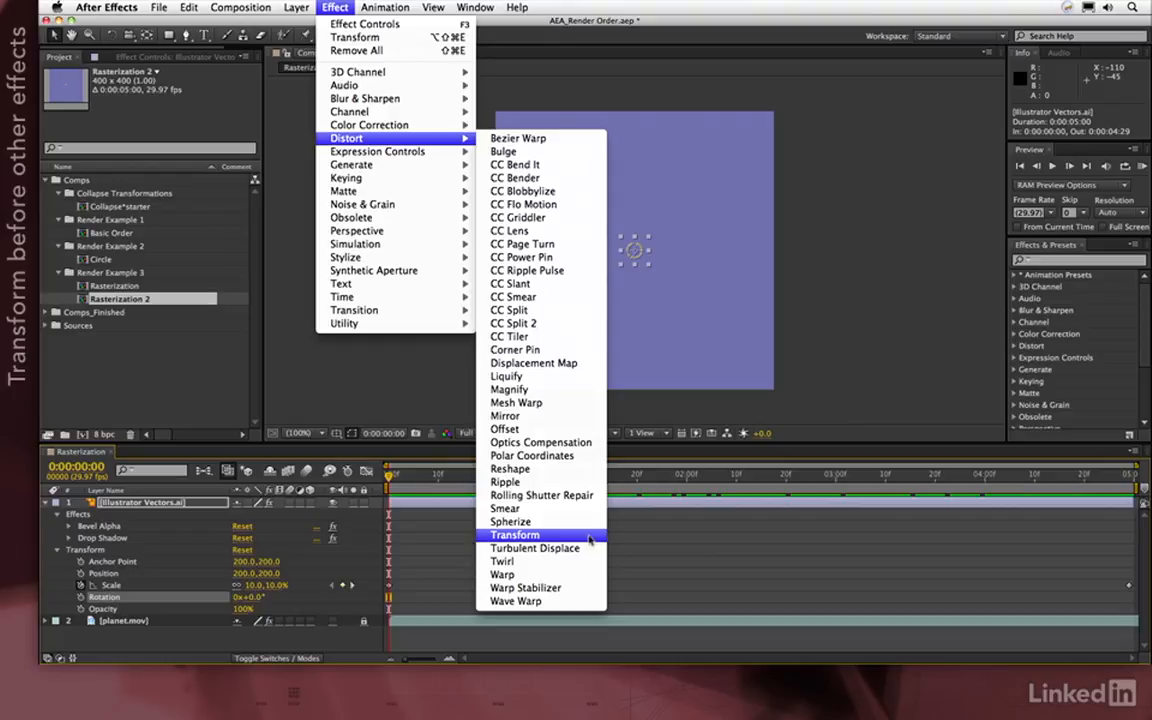
click(590, 536)
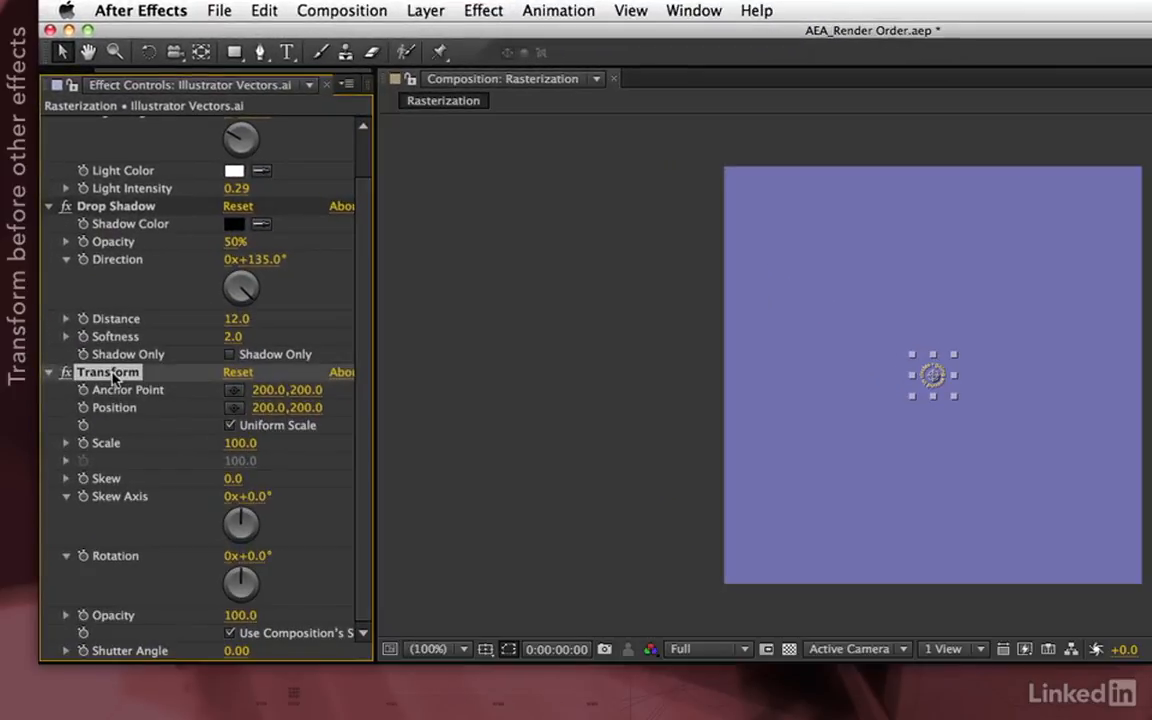
Move Transform above Bevel Alpha and Drop Shadow, give its end Rotation 1 revolution, and preview
scroll(100, 140, up, 3)
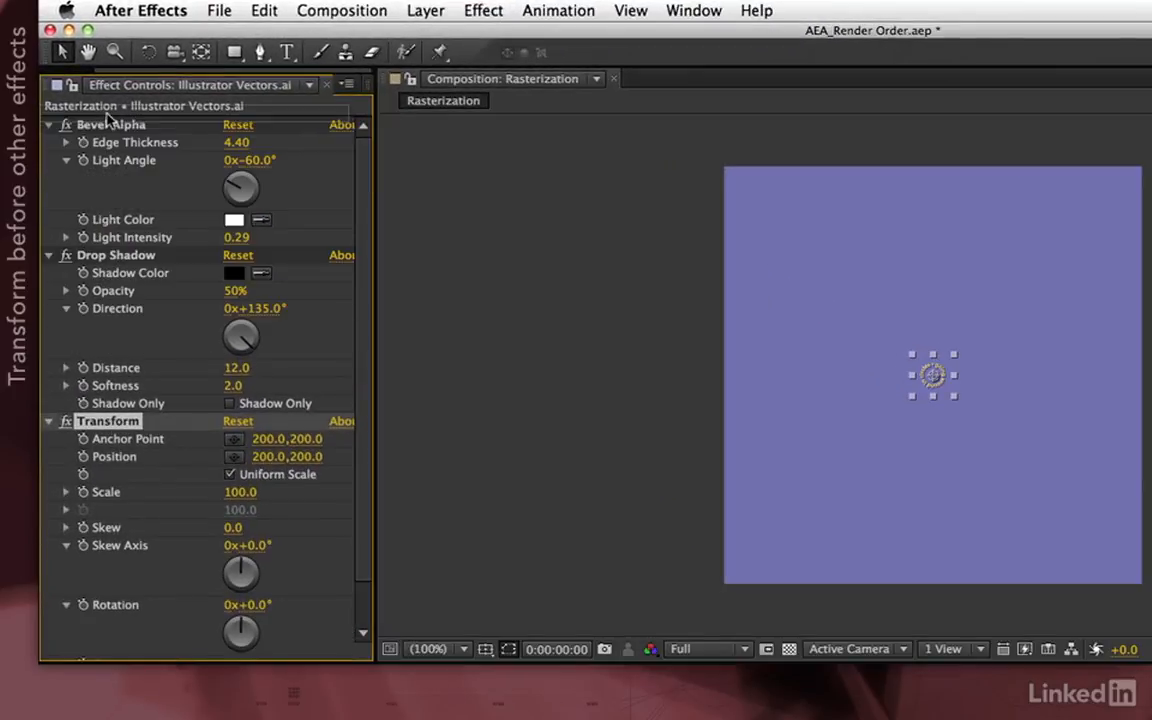
drag(110, 119, 110, 119)
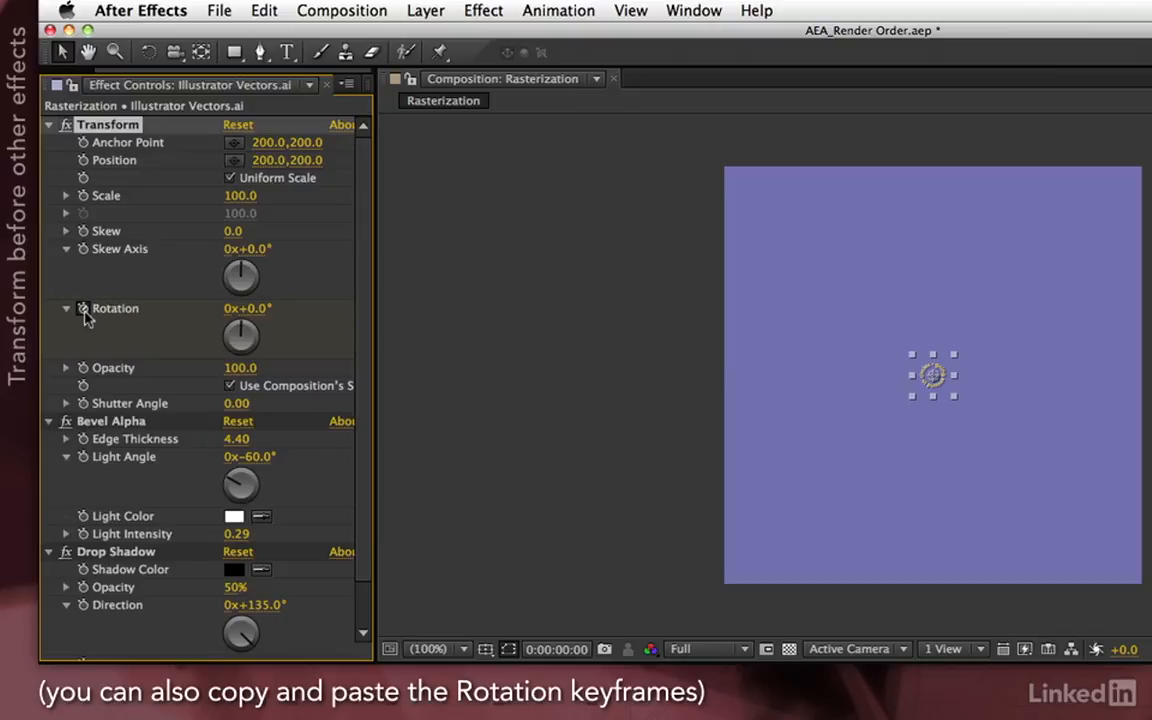
key(End)
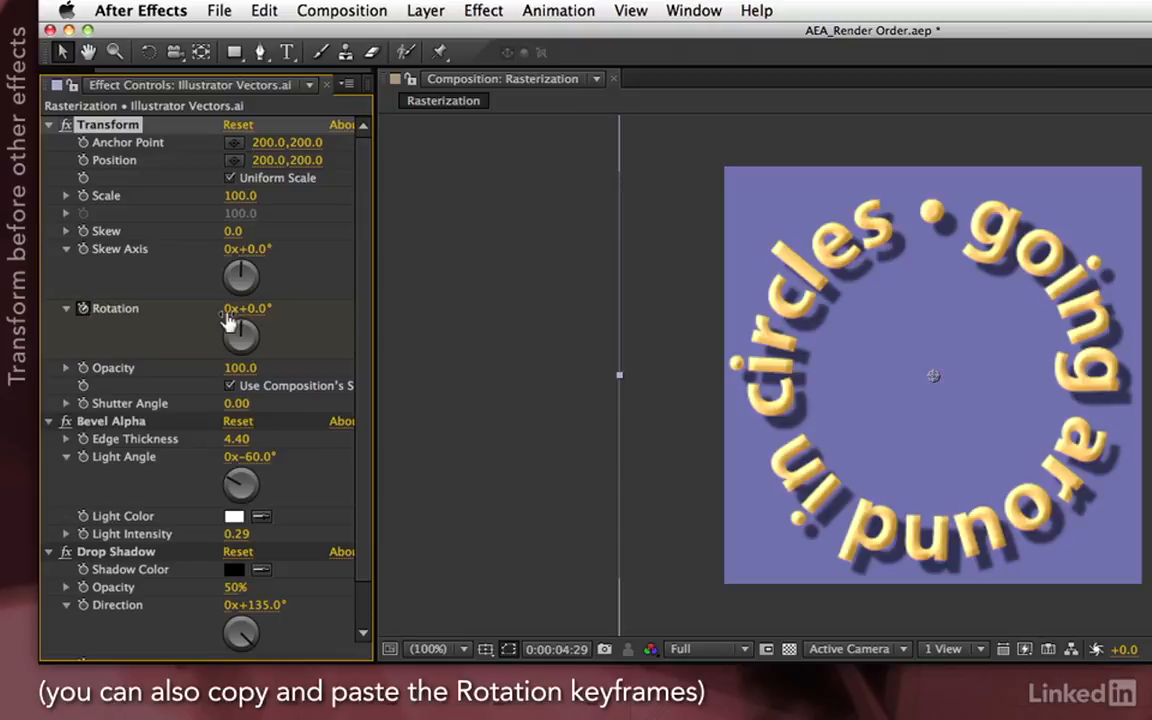
click(229, 310)
text(1)
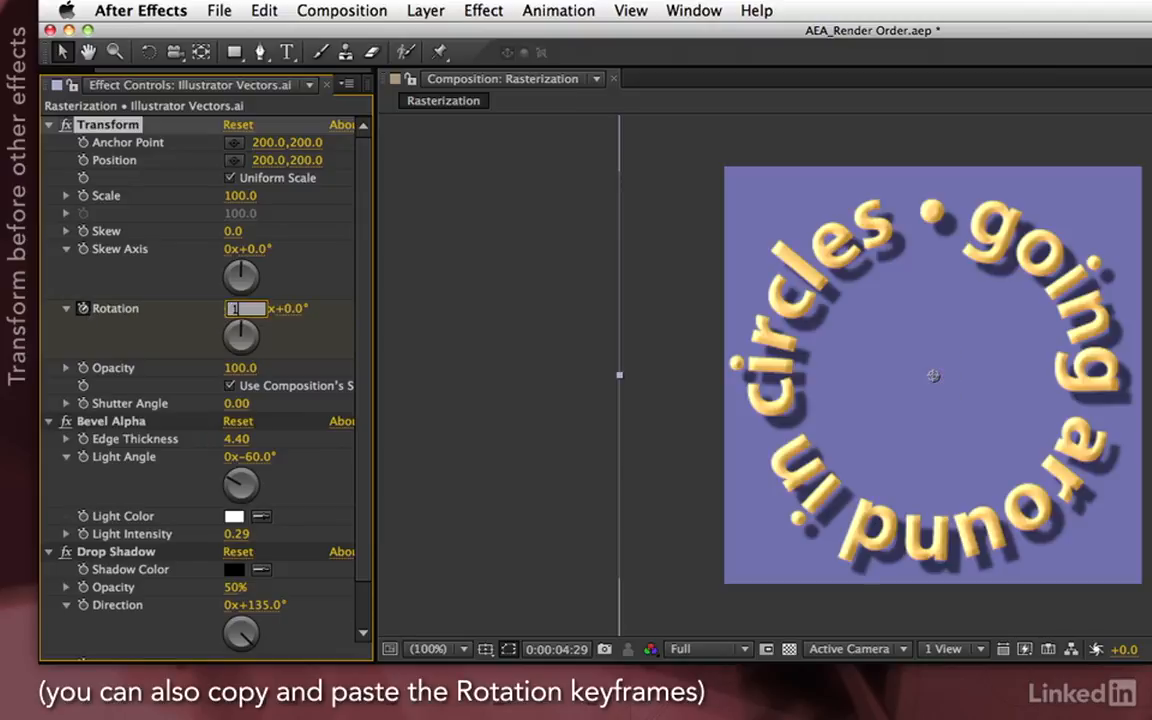
key(Return)
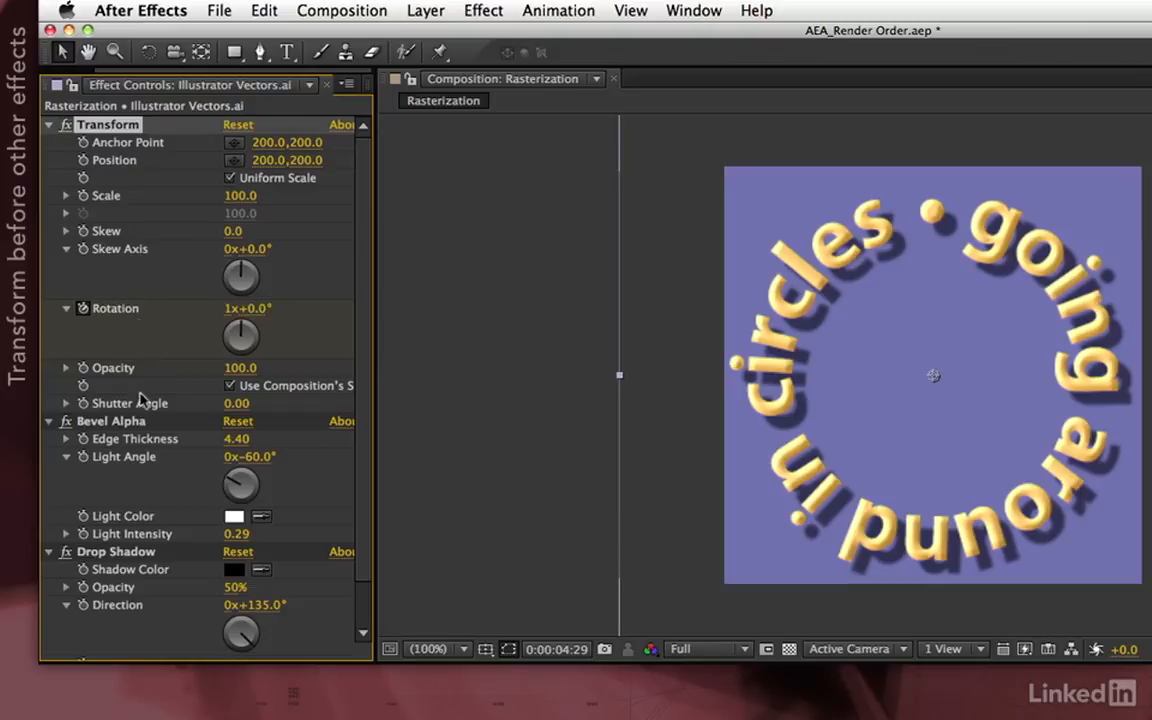
drag(1130, 715, 824, 715)
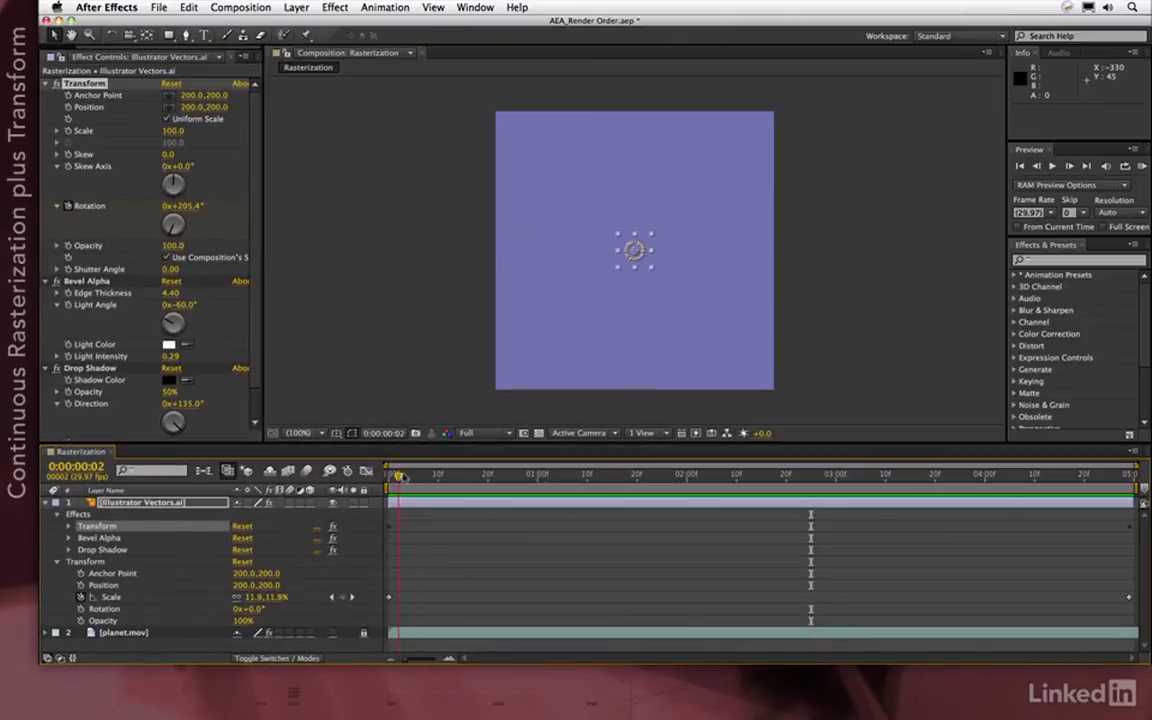
drag(425, 478, 1093, 515)
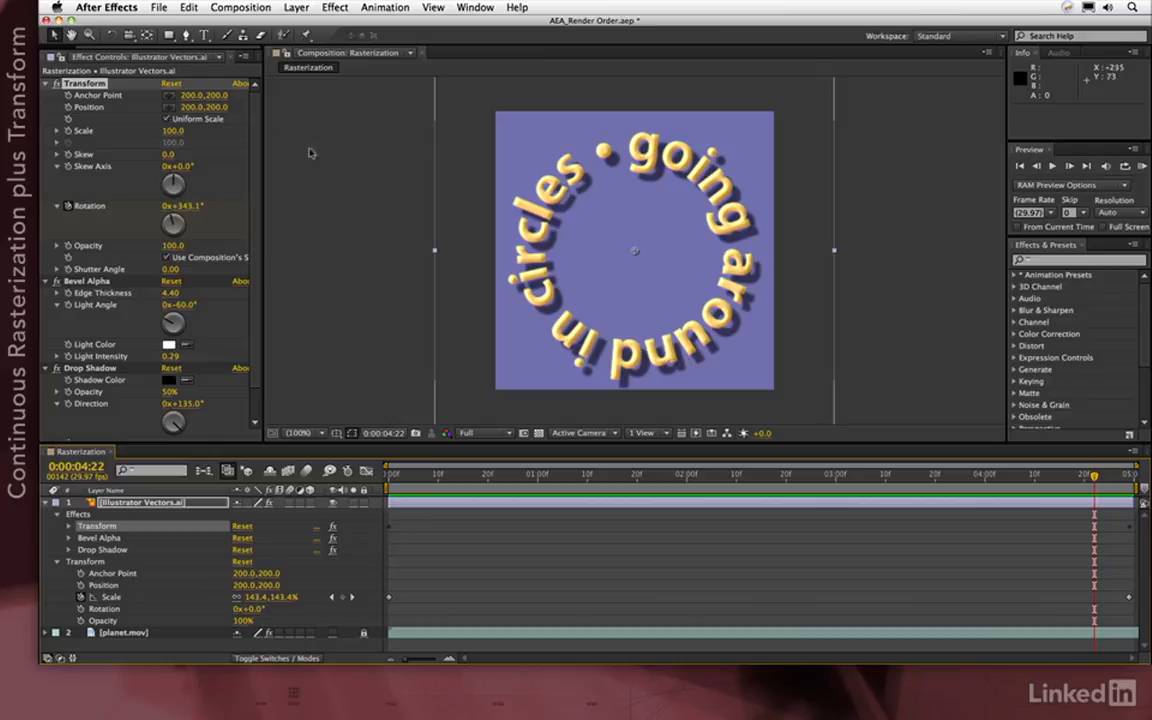
Open Rasterization 2 and clear the text layer's Scale keyframes, leaving it fixed at 150%
click(60, 56)
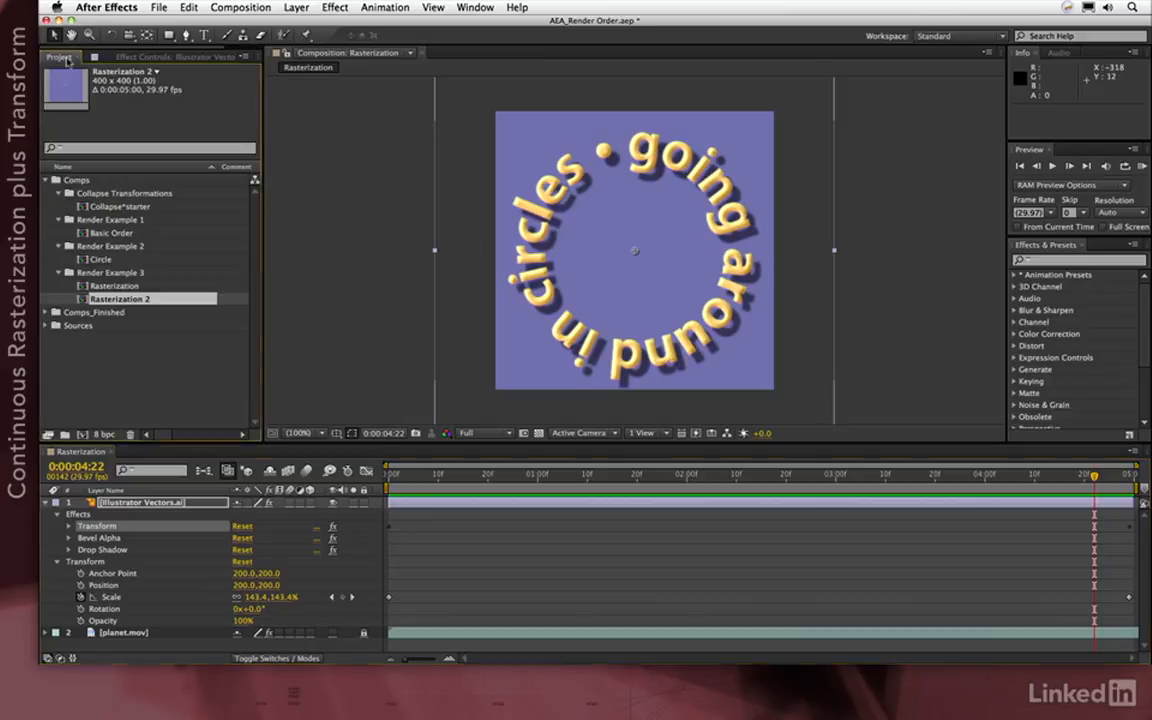
double_click(83, 300)
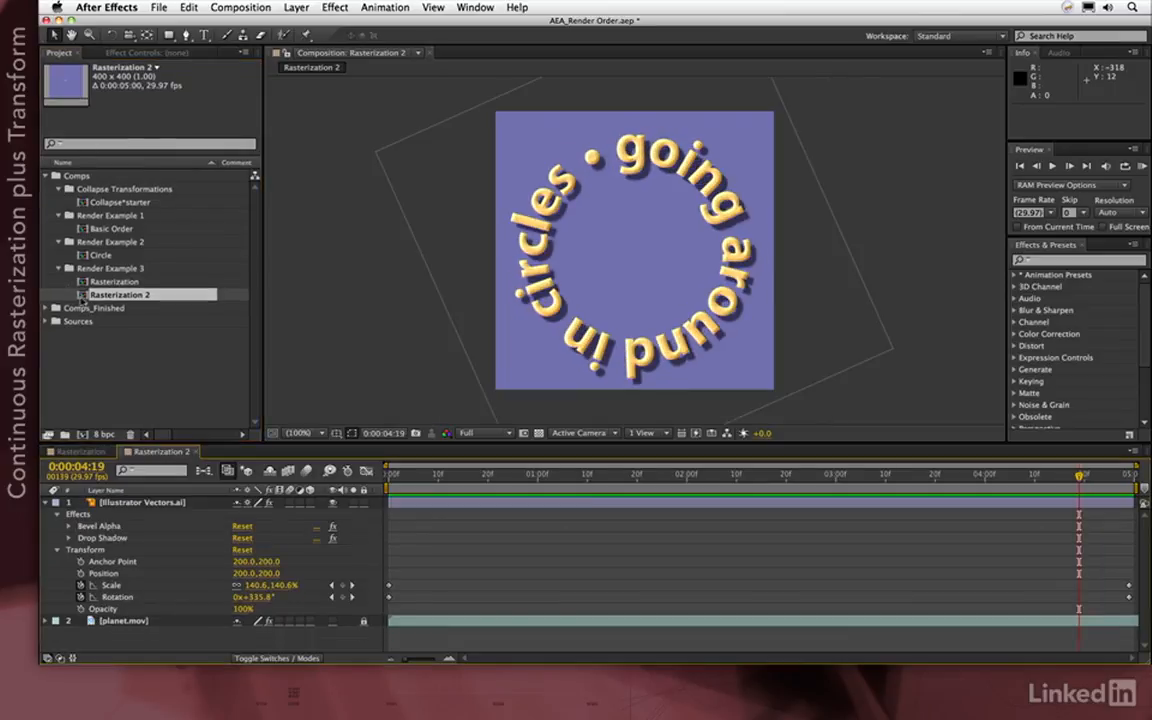
drag(416, 479, 850, 504)
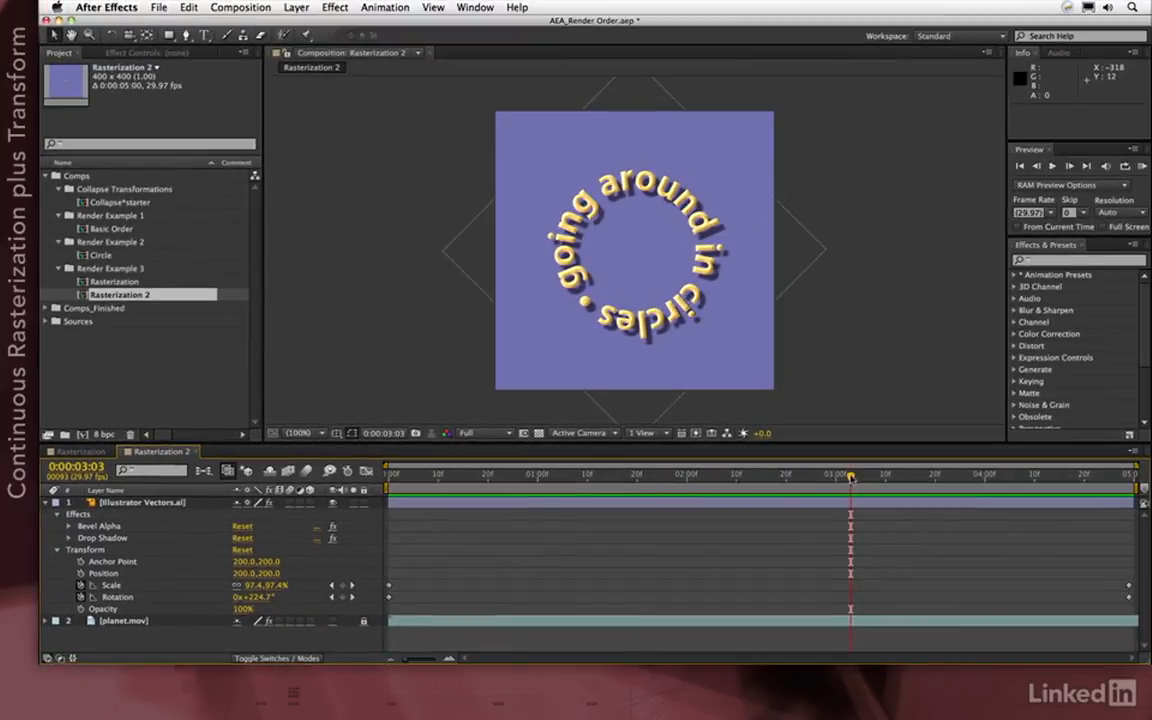
click(1096, 469)
drag(857, 477, 1132, 476)
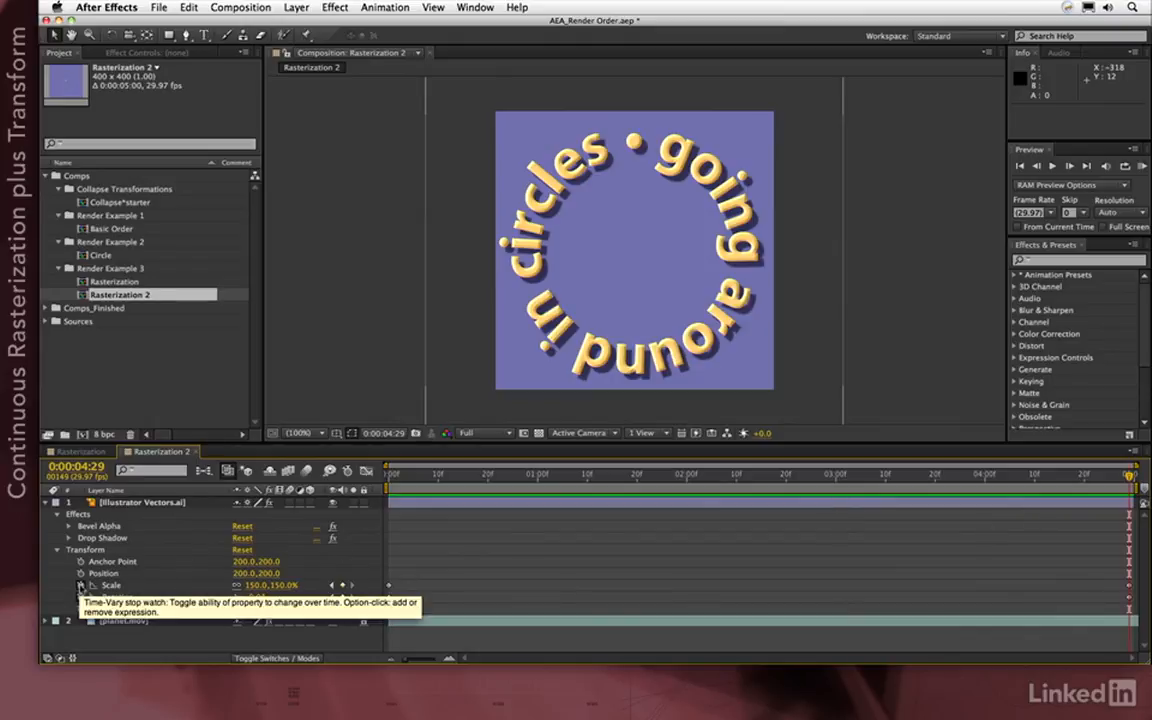
click(100, 585)
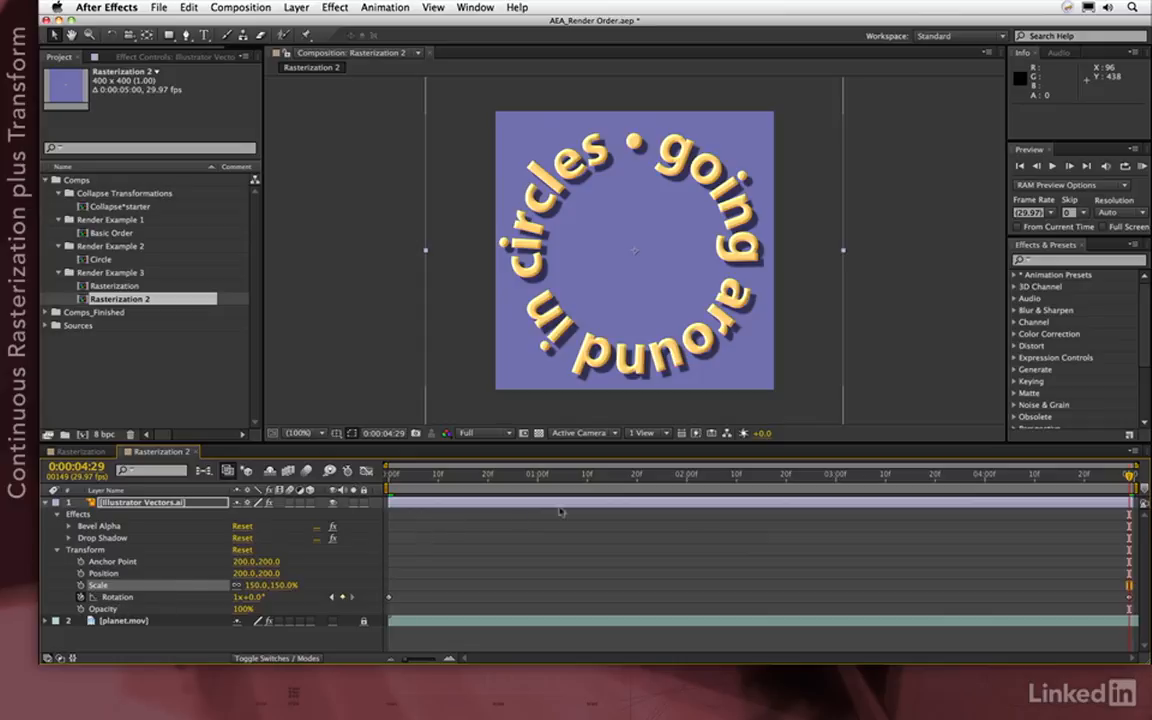
drag(1086, 479, 1130, 472)
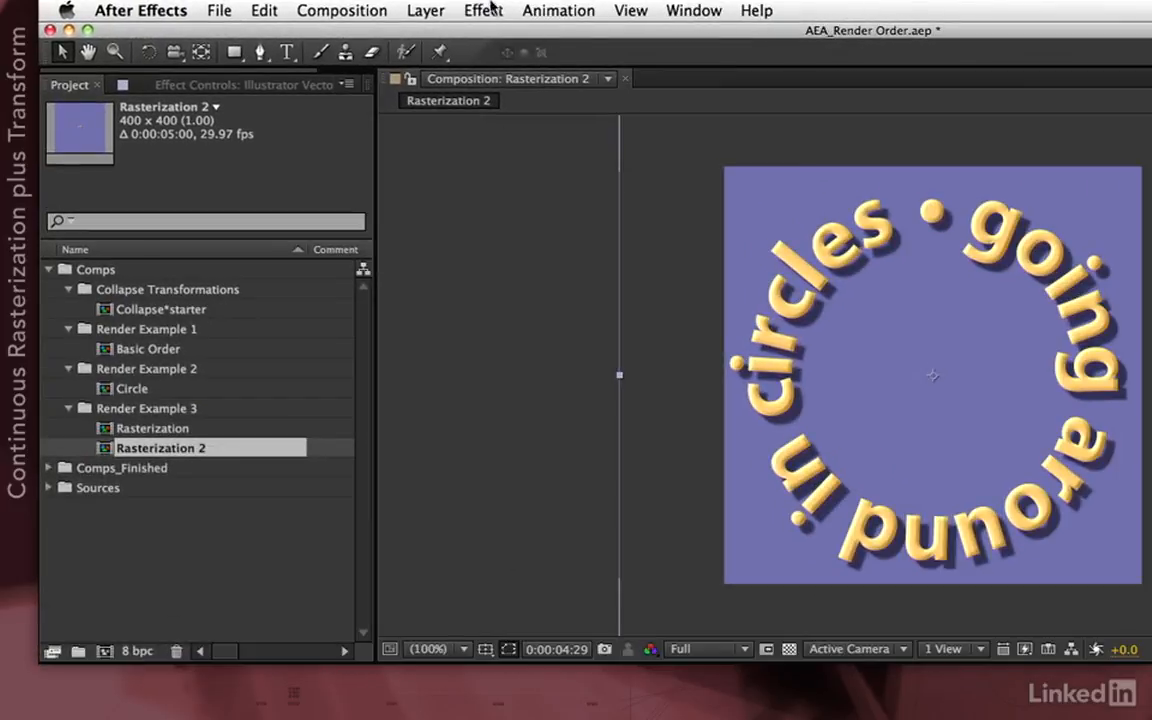
Add a Transform effect, collapse Drop Shadow and Bevel Alpha, and keyframe Transform Scale
click(480, 10)
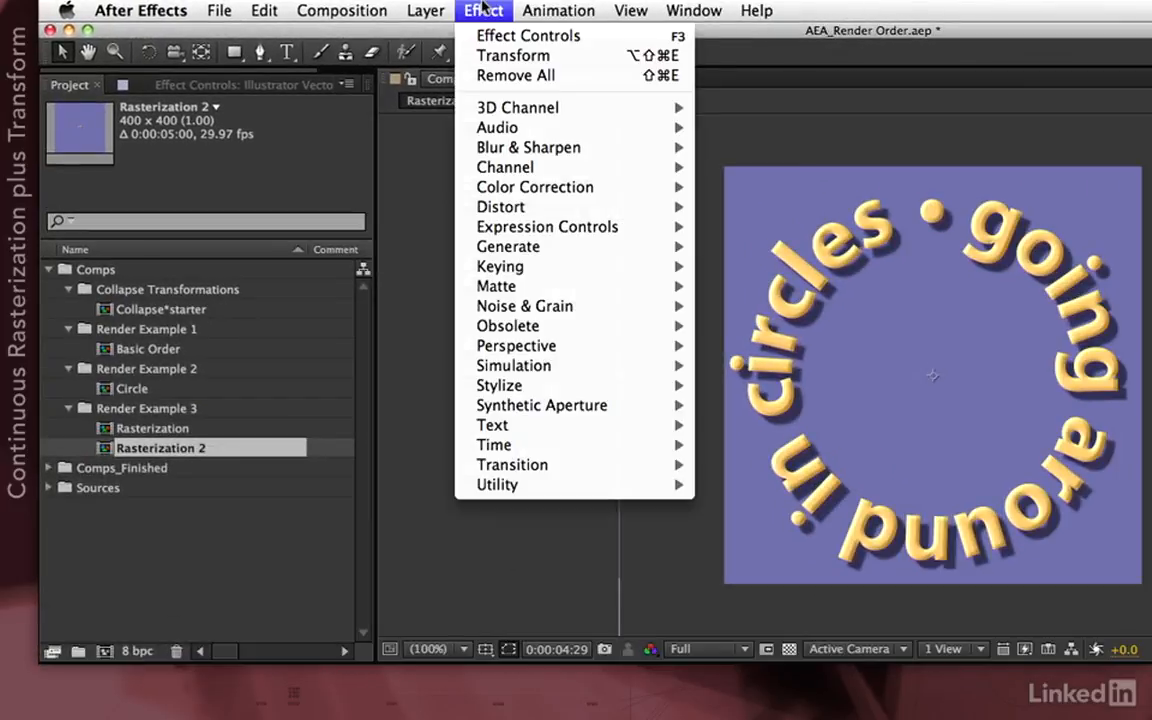
click(481, 56)
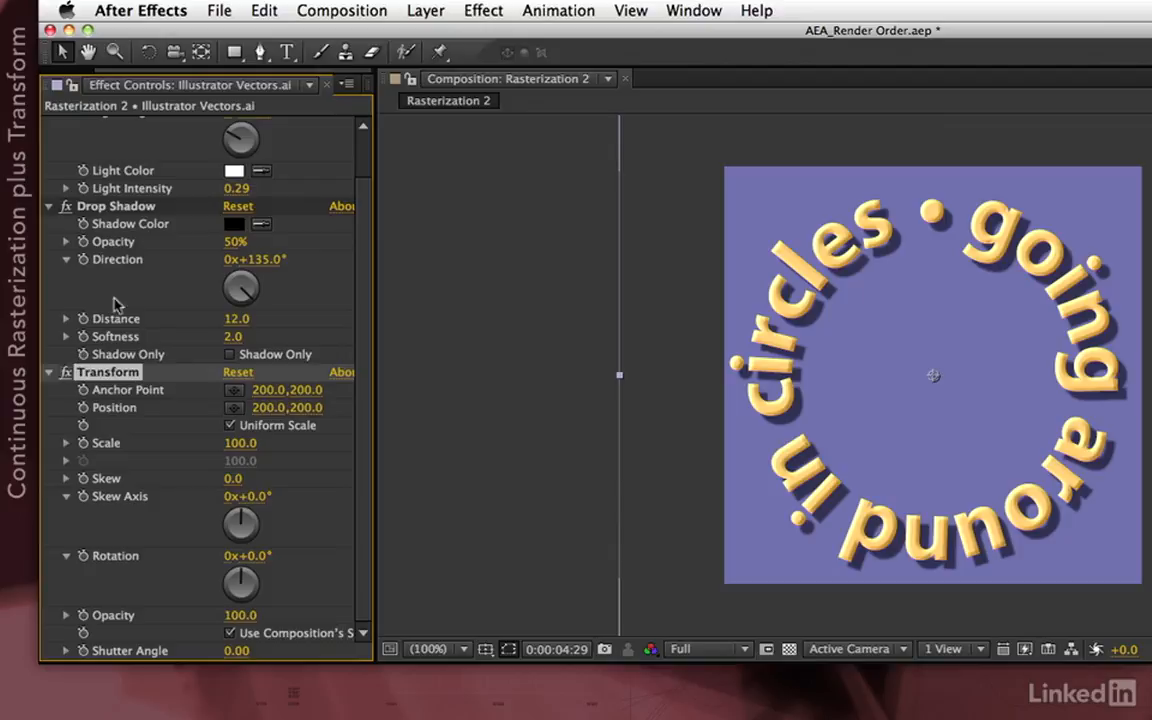
click(48, 206)
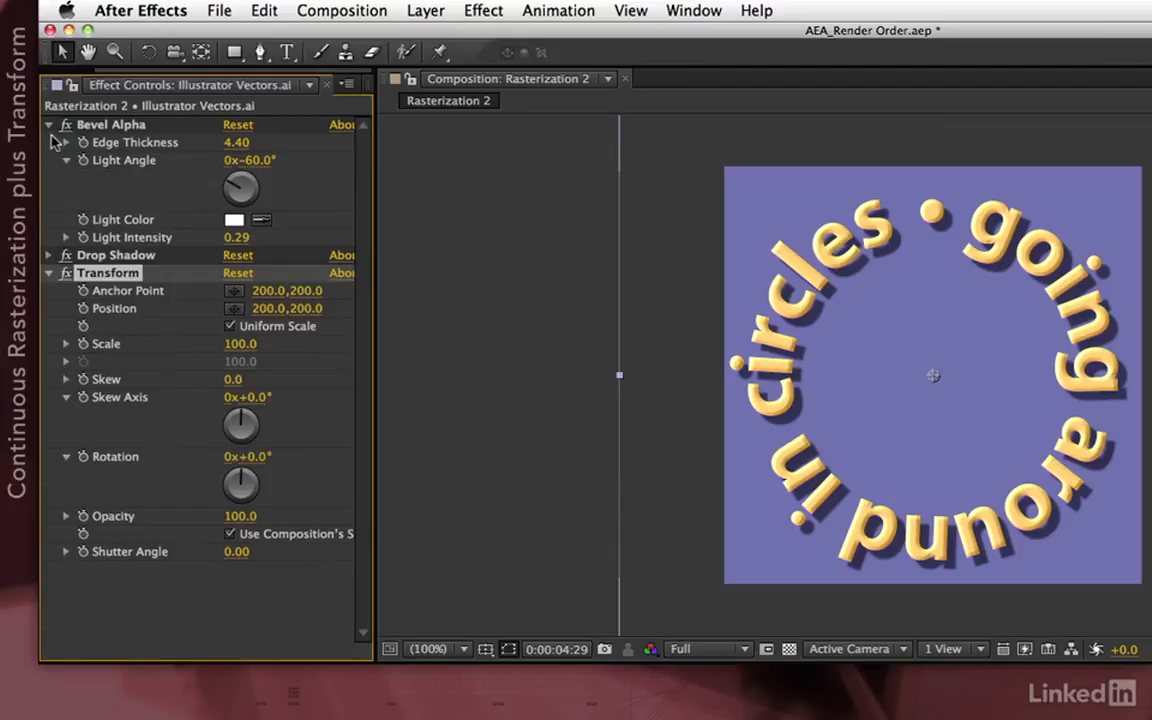
click(49, 125)
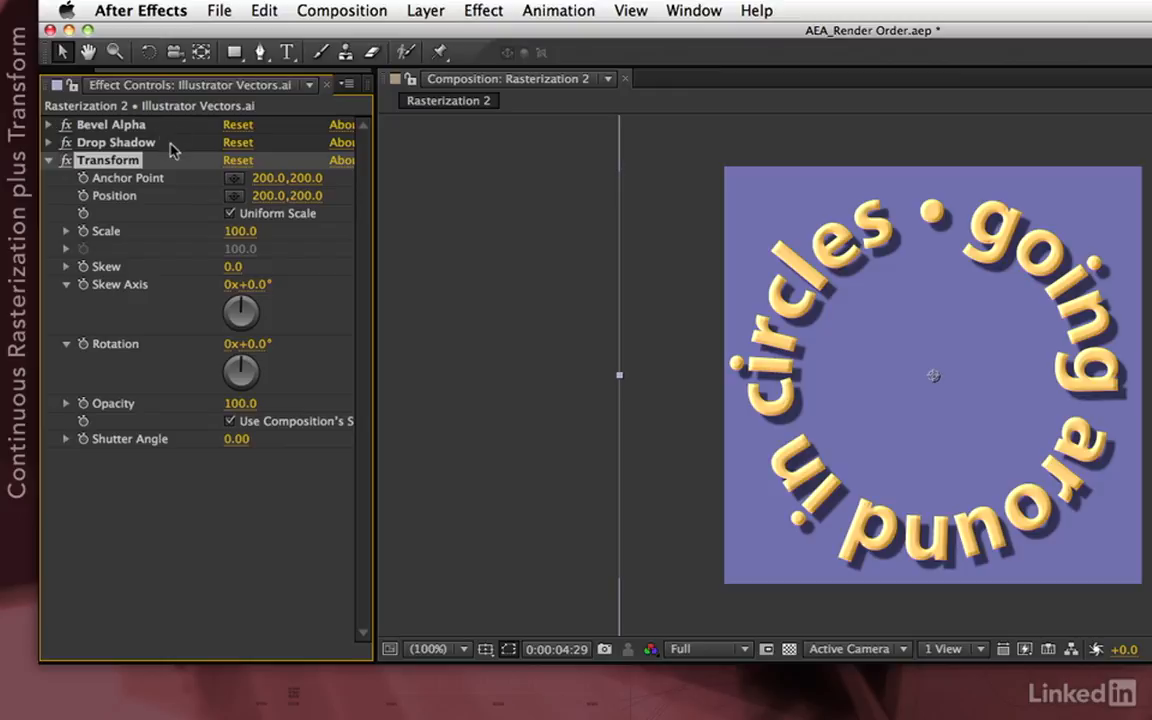
click(83, 232)
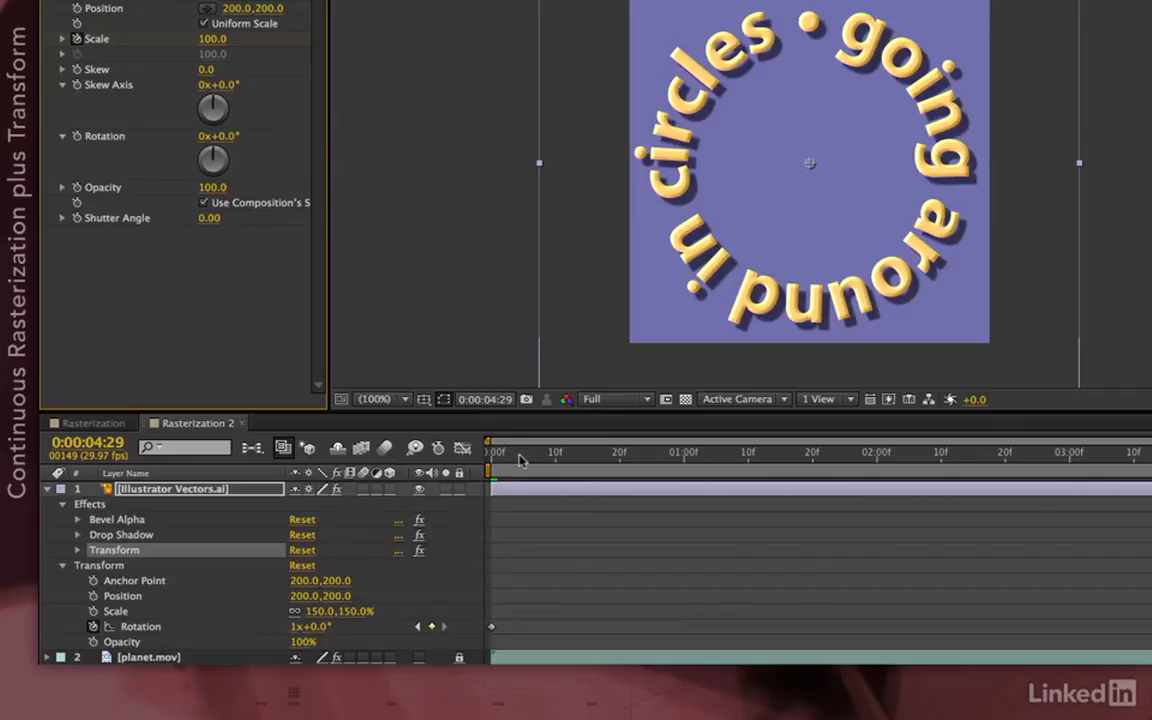
Go to the first frame of Rasterization 2, briefly checking the Rasterization comp
click(521, 455)
drag(521, 455, 473, 458)
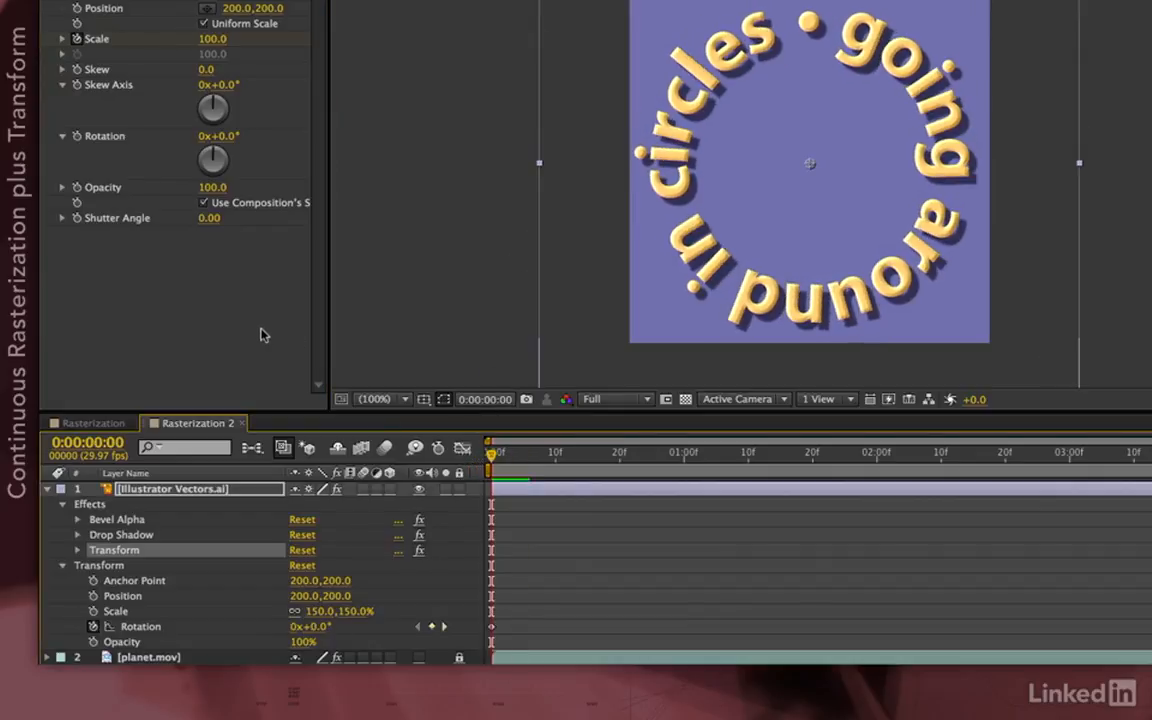
click(93, 422)
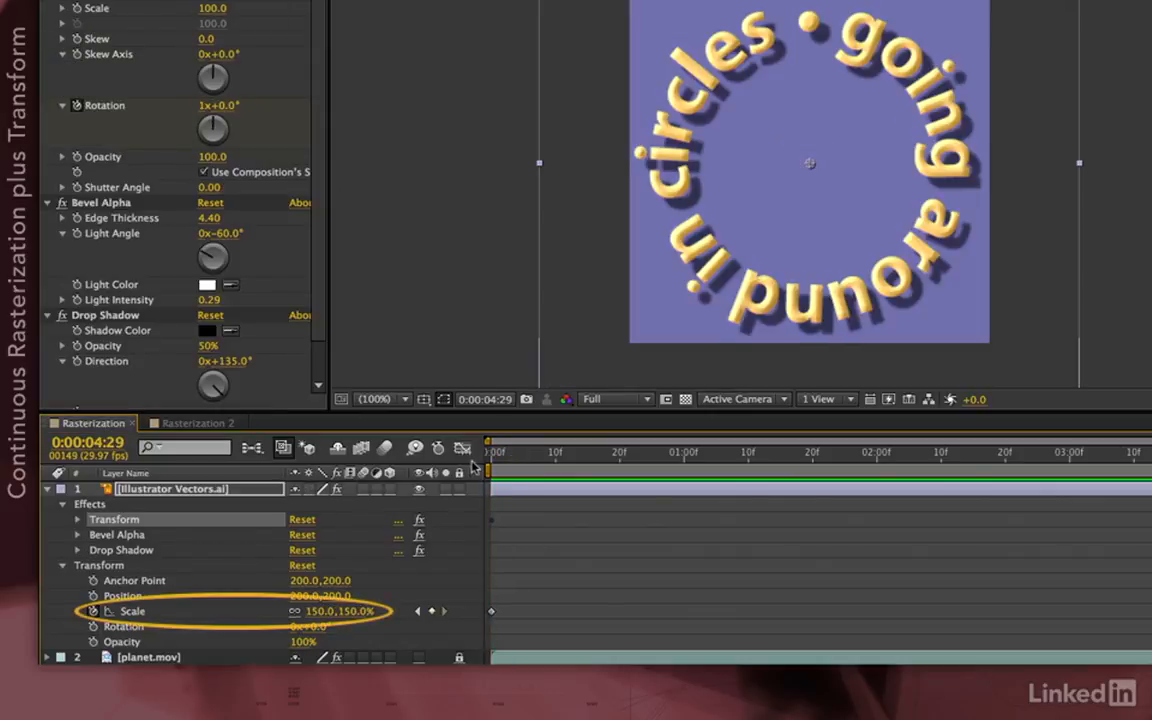
click(195, 422)
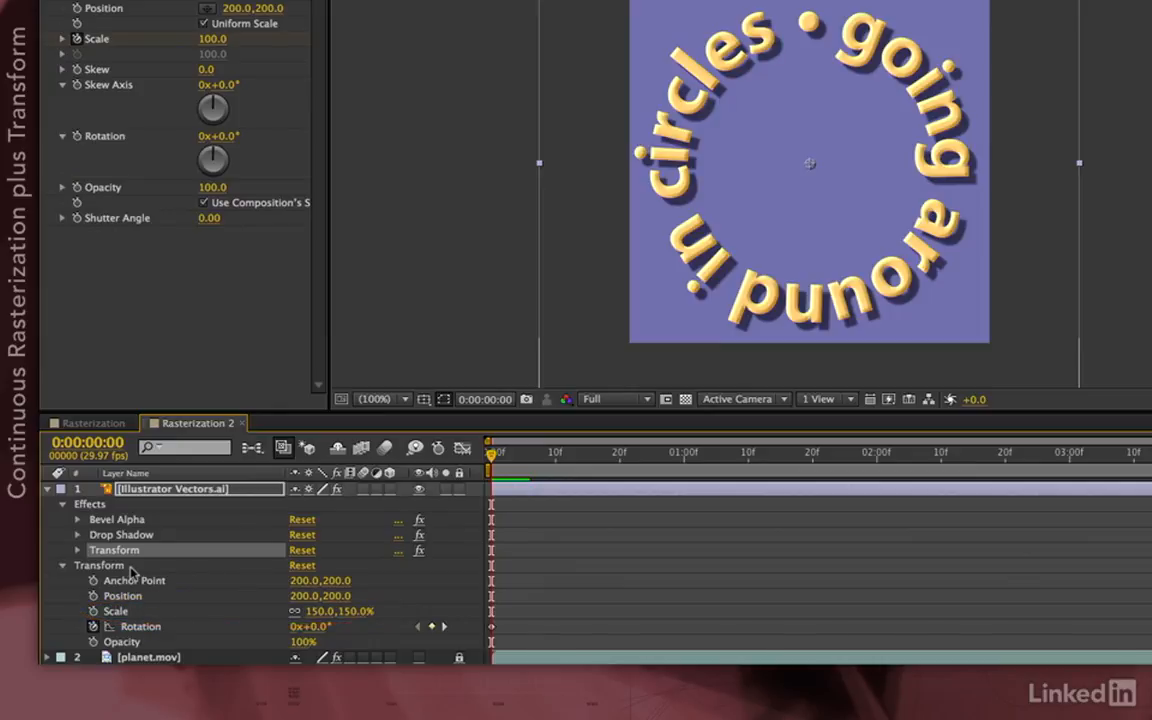
Set the first-frame Transform Scale to 10/150*100 (6.6667), then show Rasterization at its start
click(213, 38)
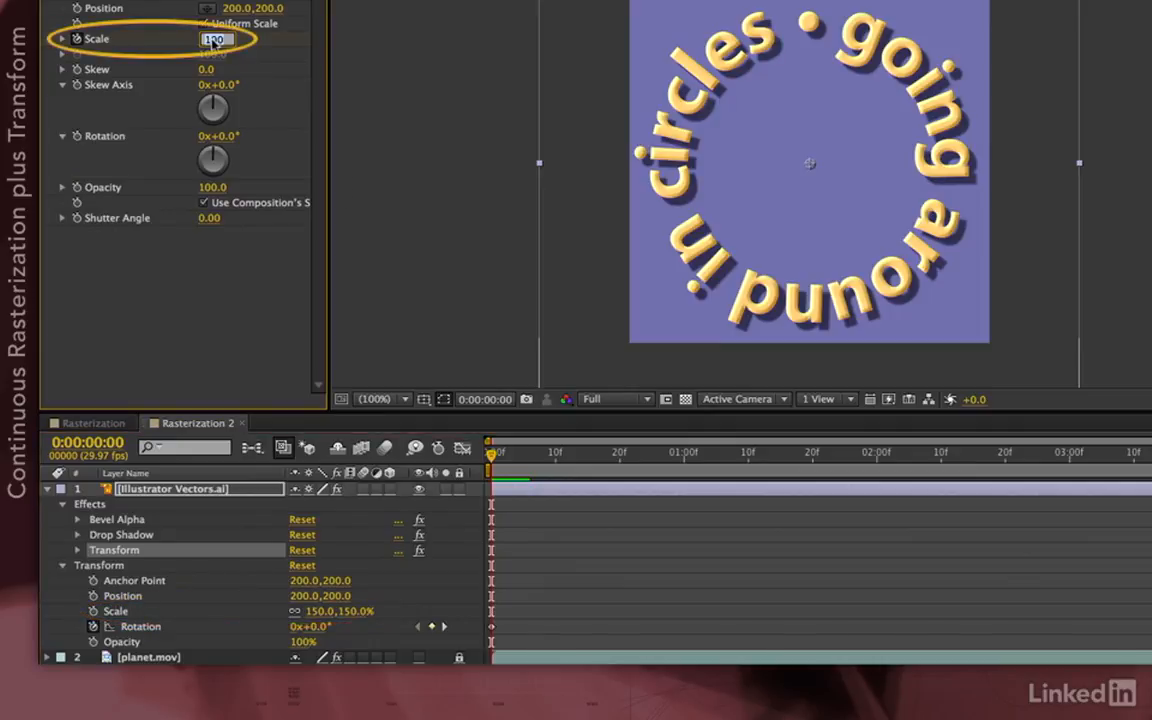
text(10)
text( / 150)
text(*)
text( 100)
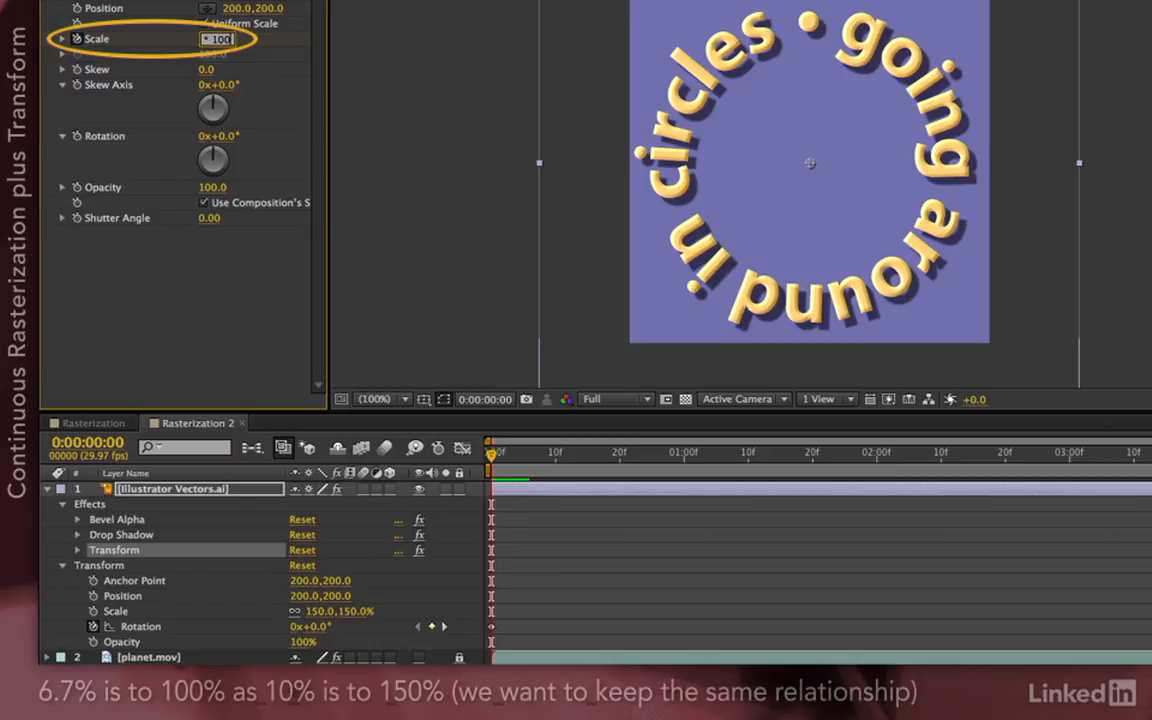
key(Return)
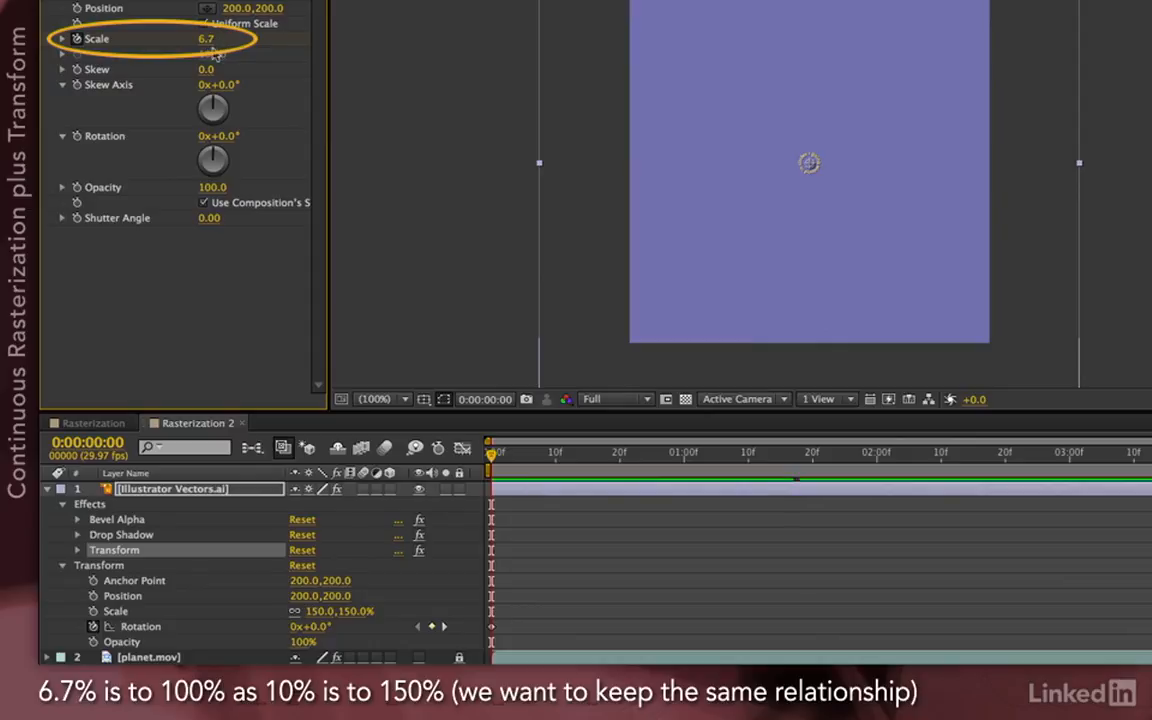
click(203, 40)
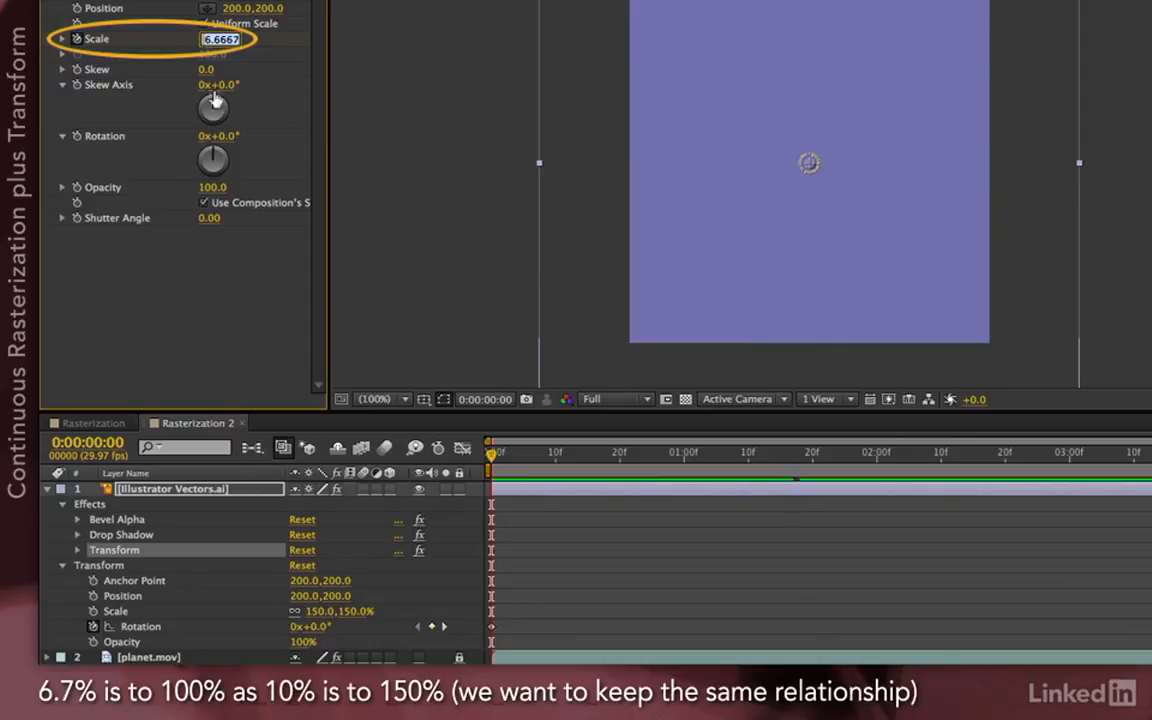
click(257, 323)
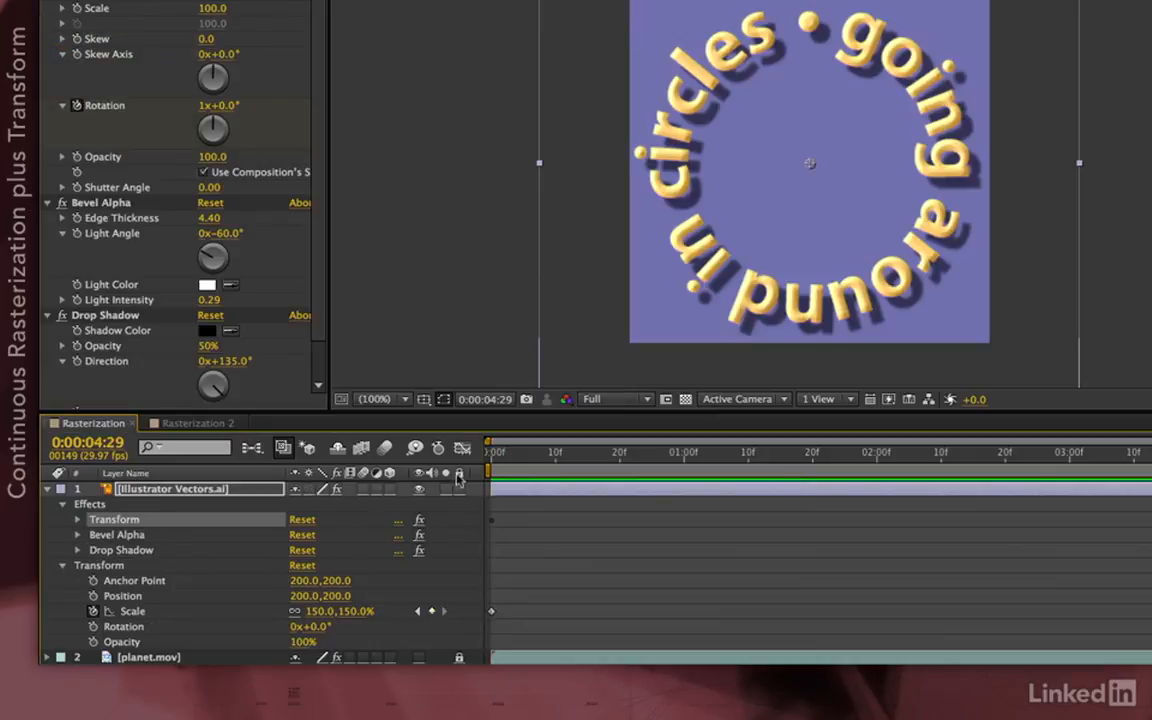
key(Home)
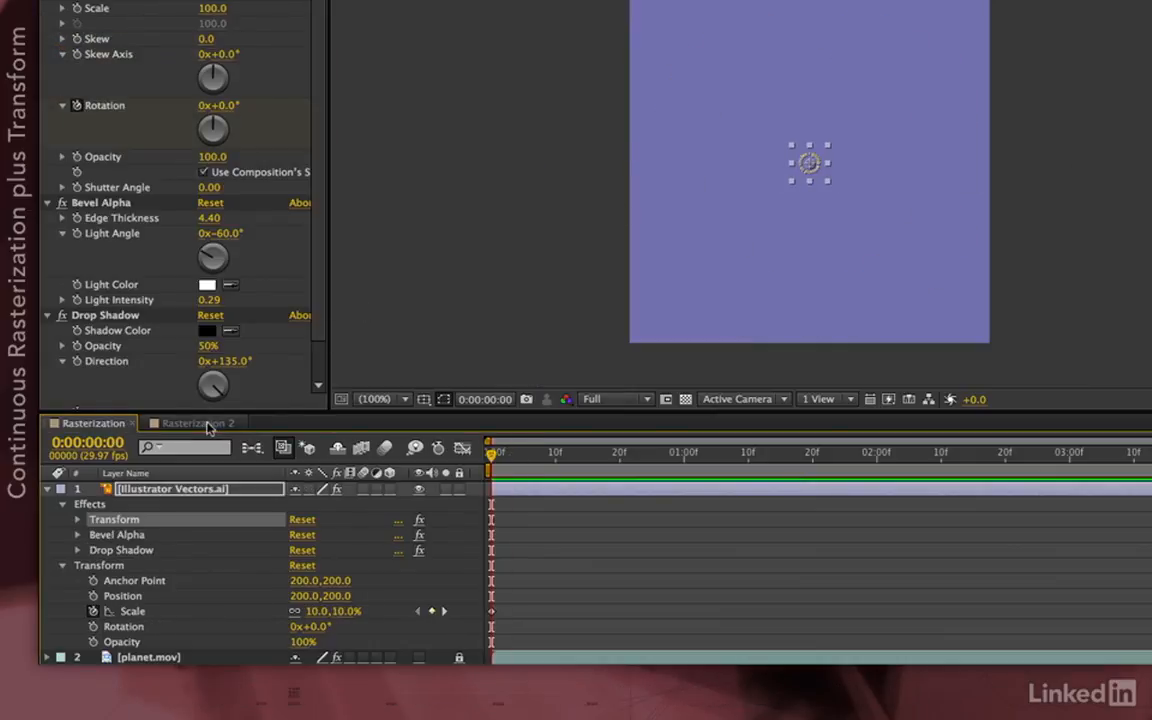
Back in Rasterization 2, select the Bevel Alpha, Drop Shadow and Transform effects and play the preview
click(208, 424)
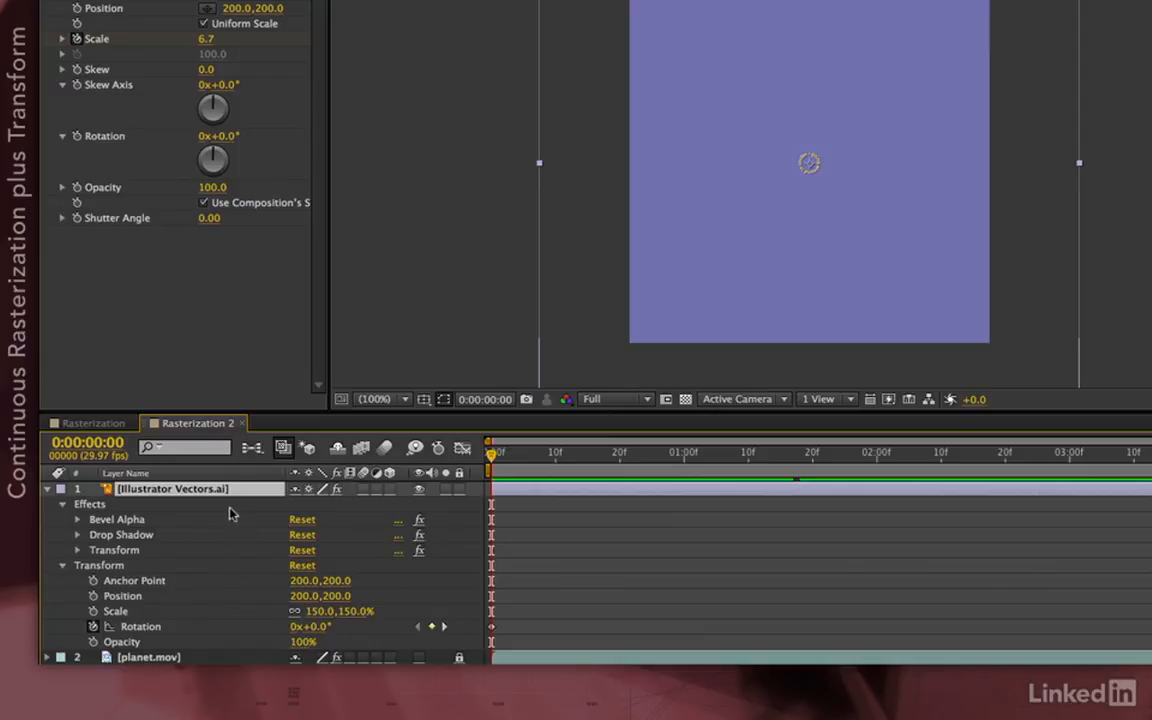
click(146, 521)
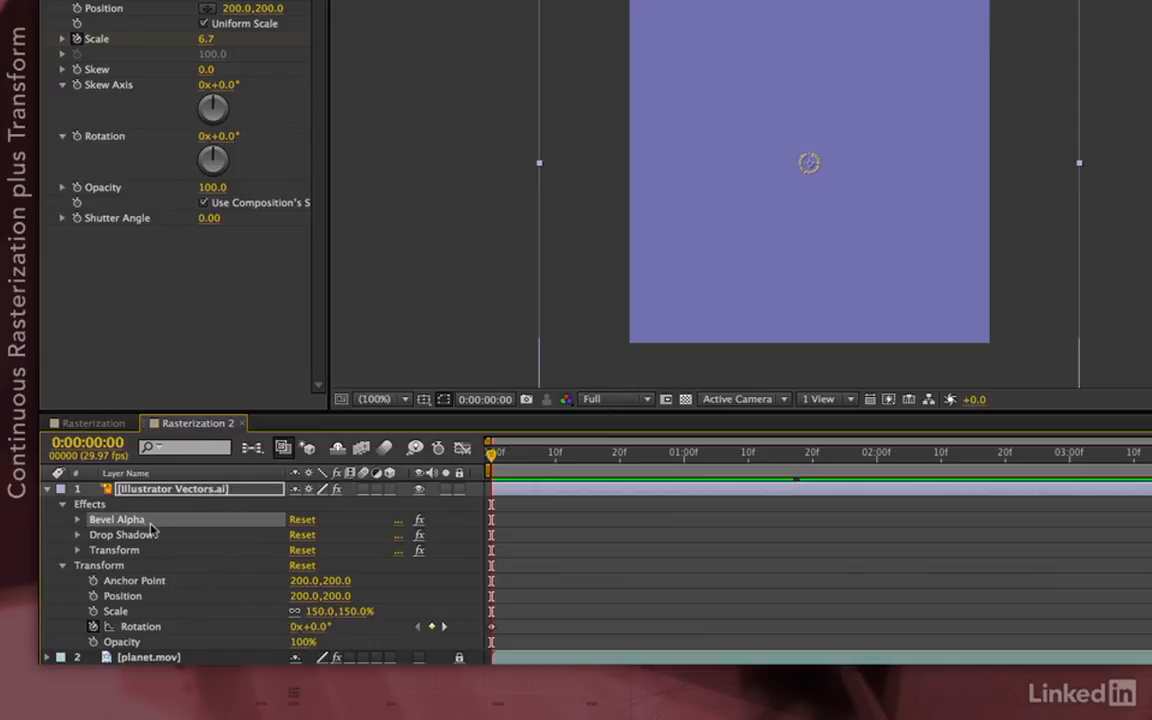
click(150, 536)
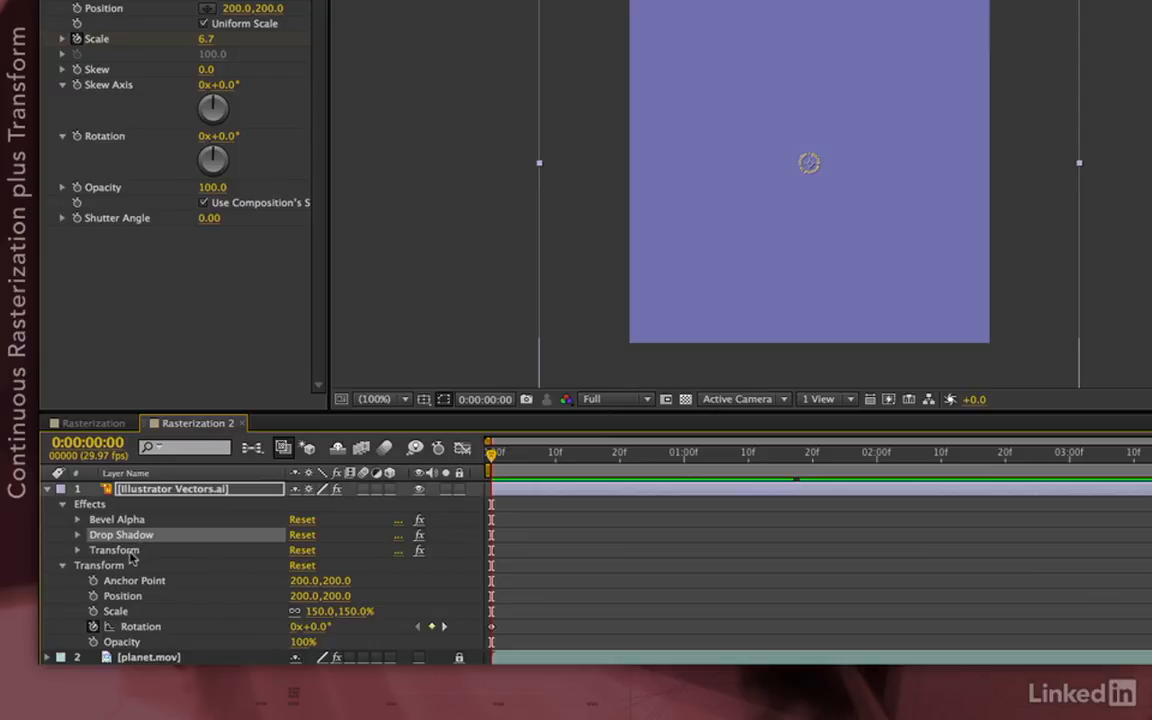
click(128, 553)
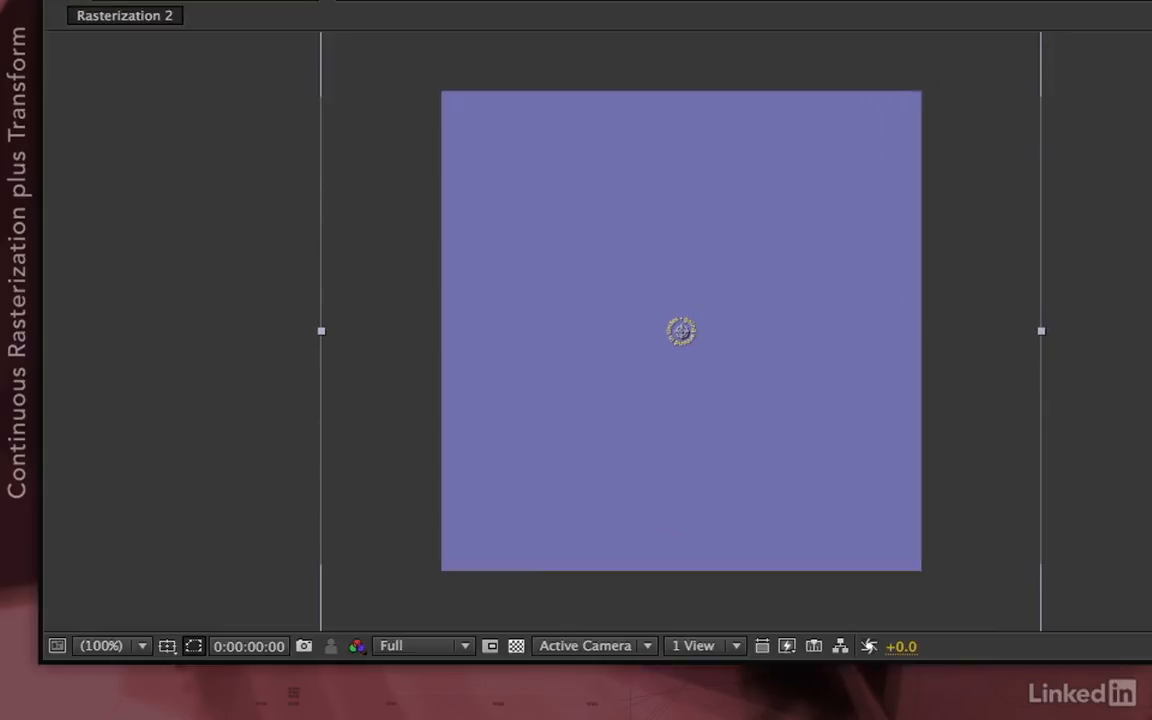
key(space)
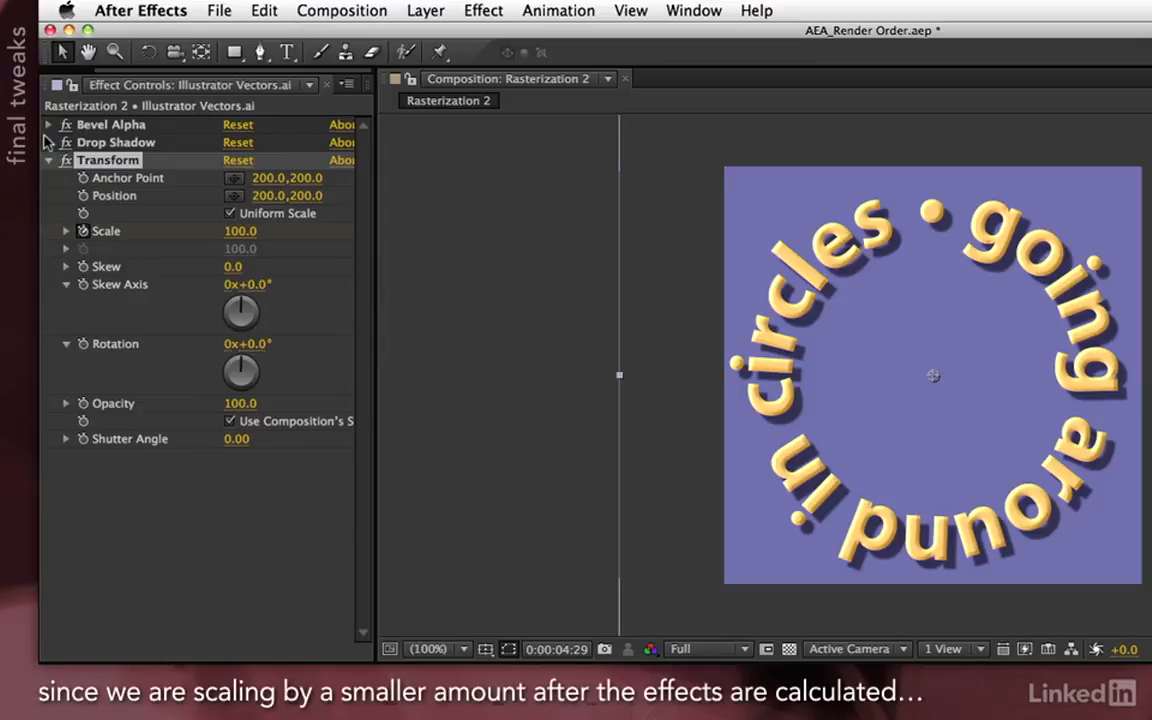
Set Bevel Alpha Edge Thickness to 7.00 and Drop Shadow Distance to 22.0
click(47, 142)
click(47, 124)
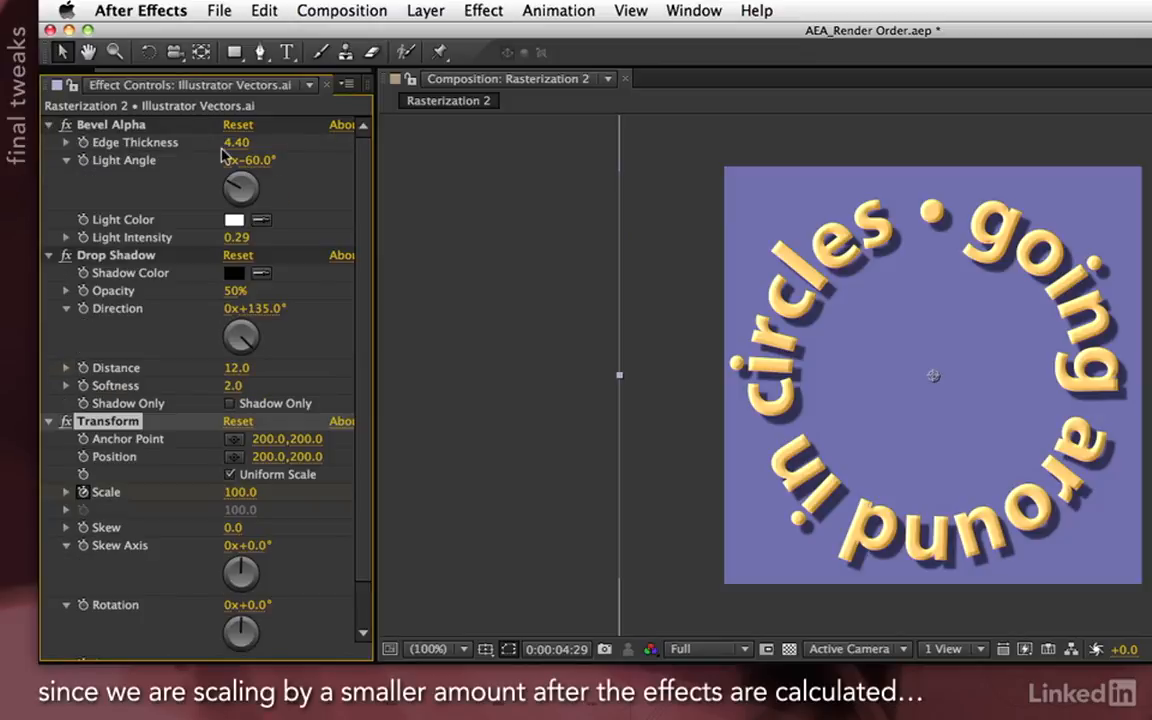
drag(228, 142, 267, 148)
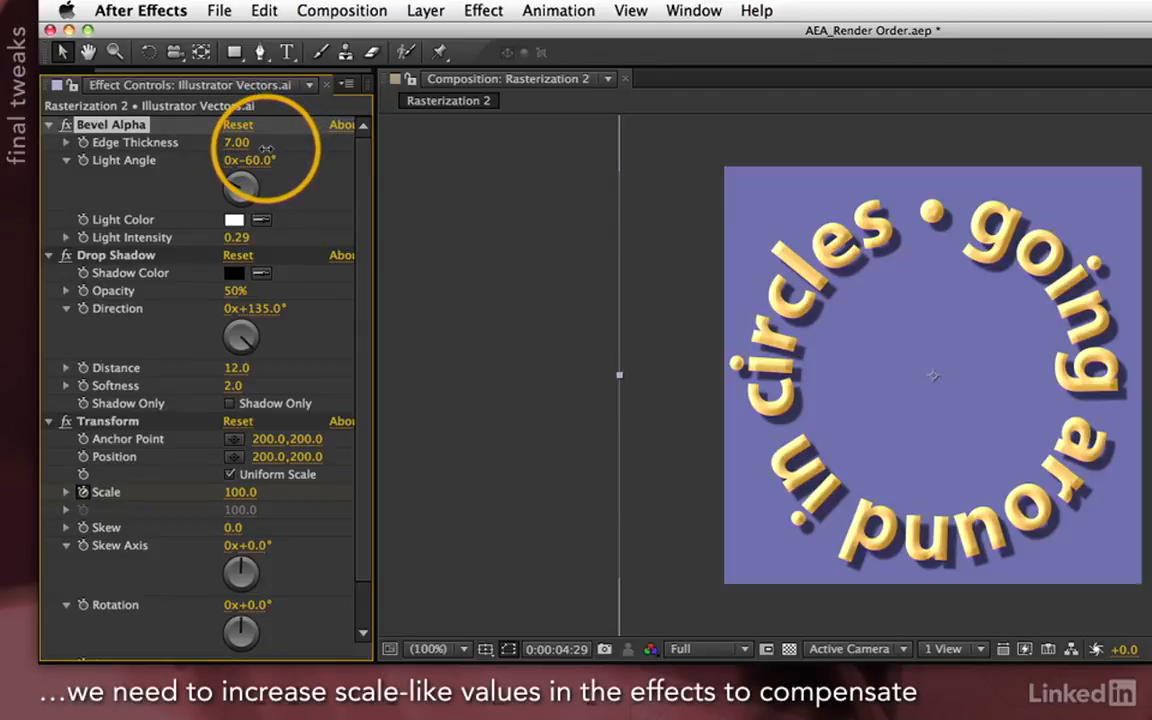
click(237, 368)
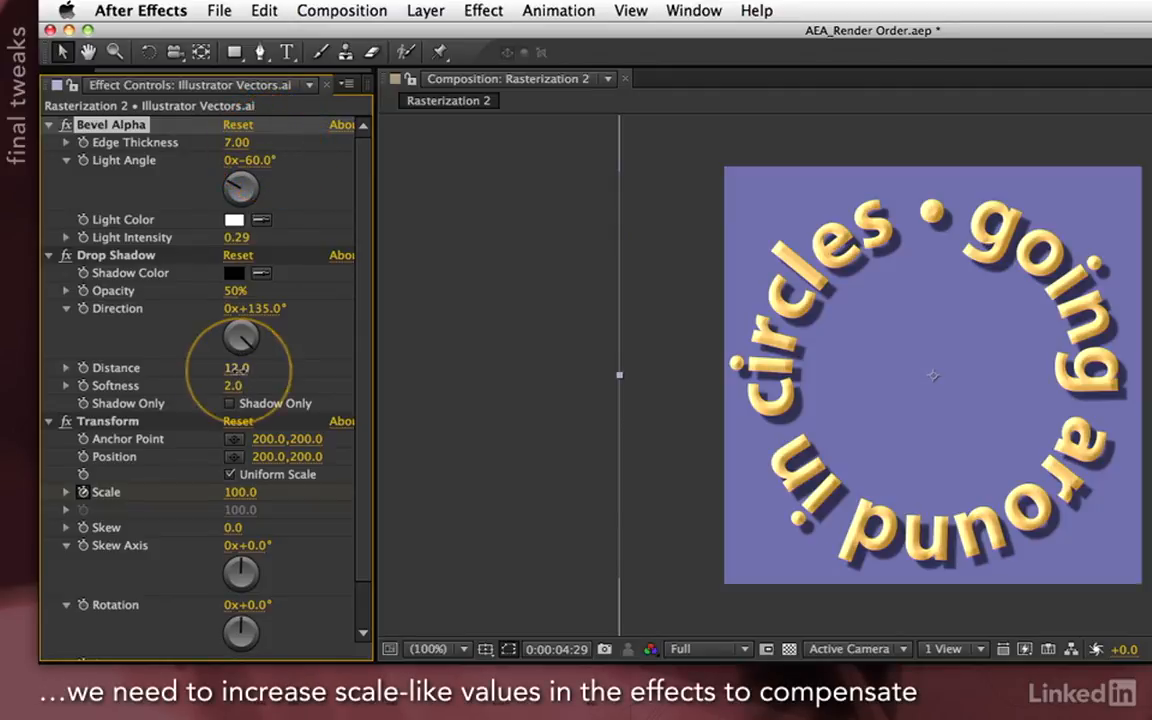
drag(237, 368, 243, 370)
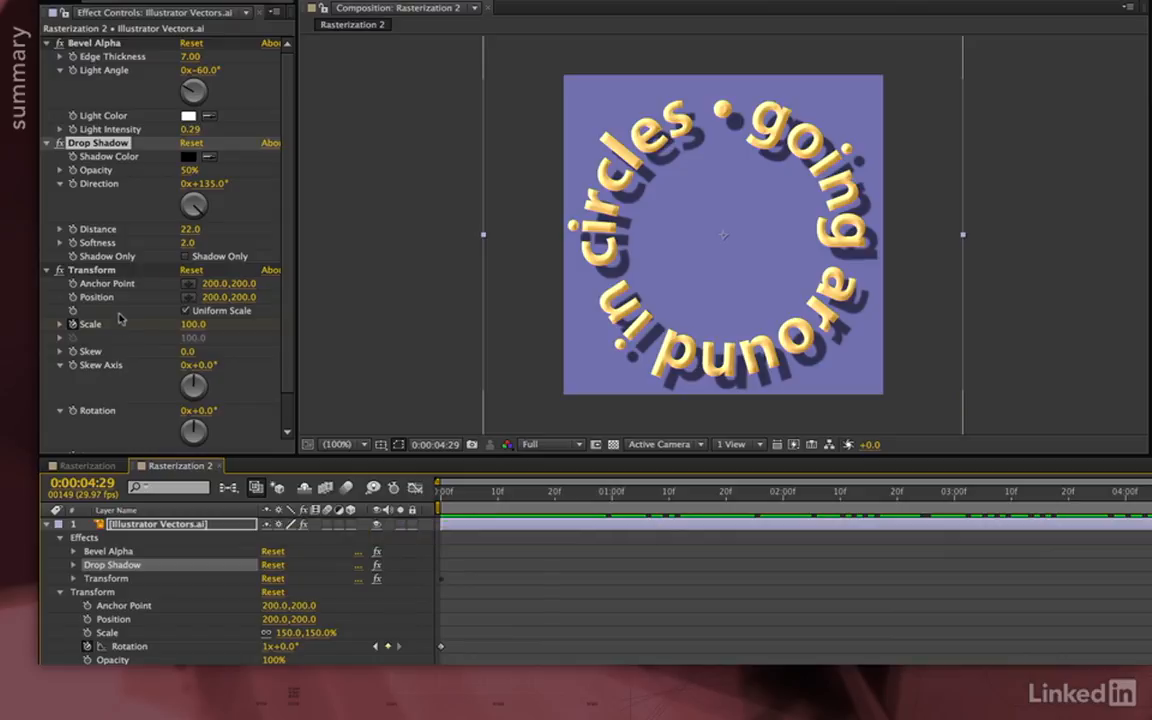
click(112, 274)
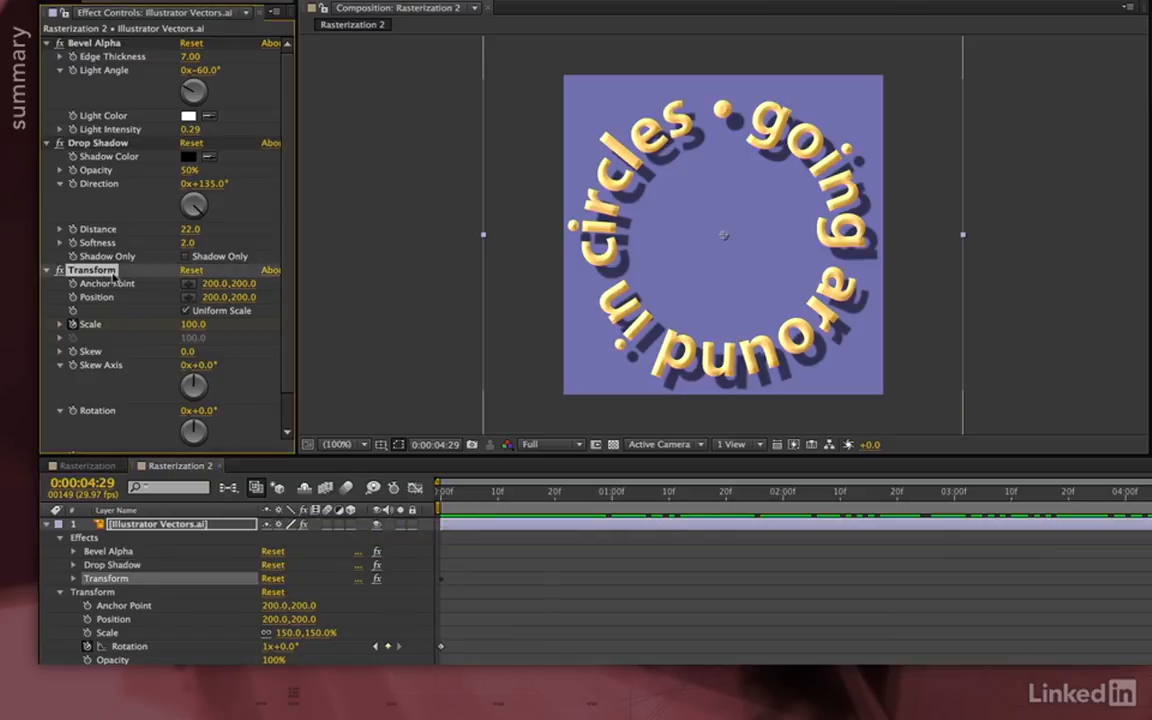